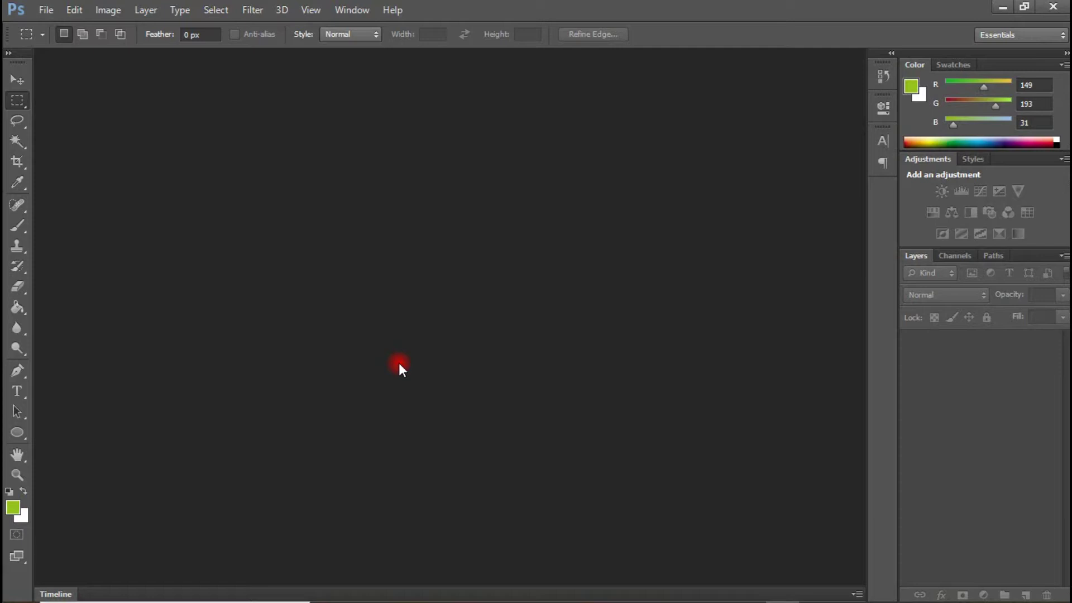
Step: Create a new white document named Logo, 7 × 5 inches at 300 pixels per centimetre
left_click(45, 8)
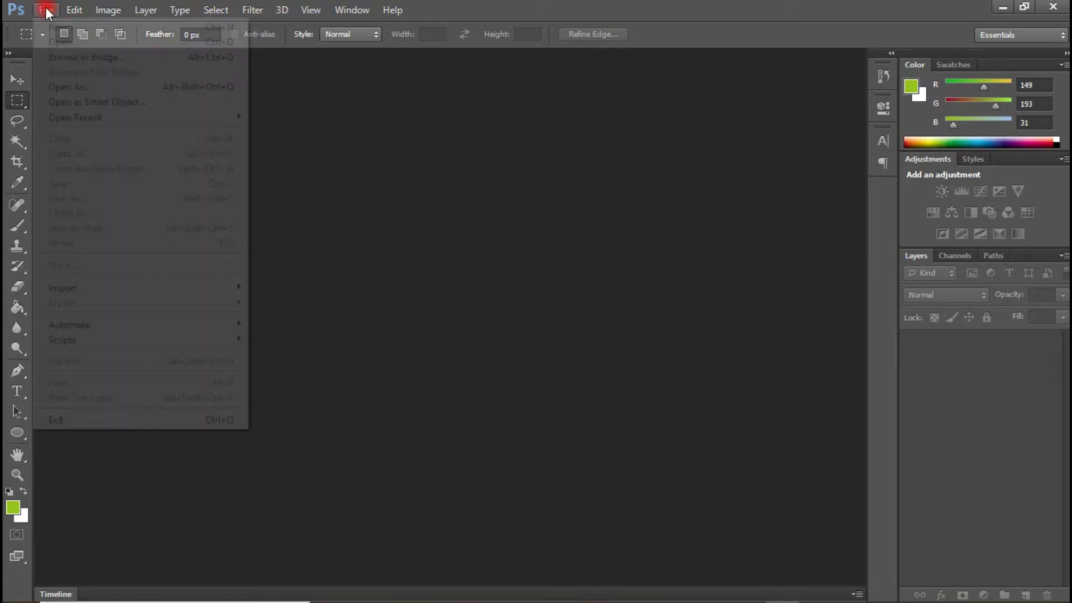
left_click(73, 29)
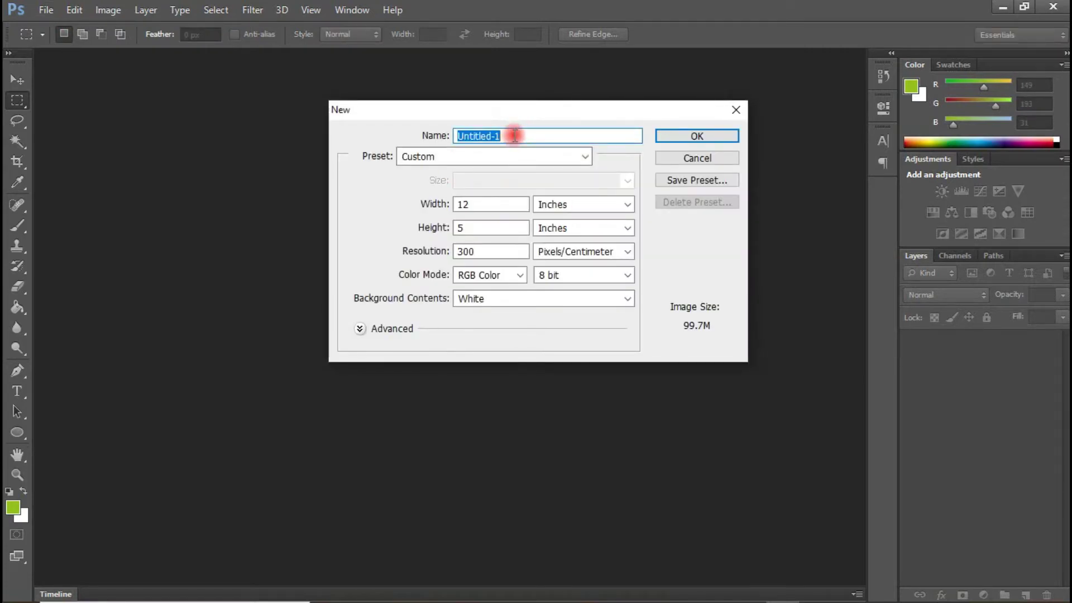
type("Lodo")
key("BackSpace")
key("BackSpace")
type("d")
key("BackSpace")
type("go")
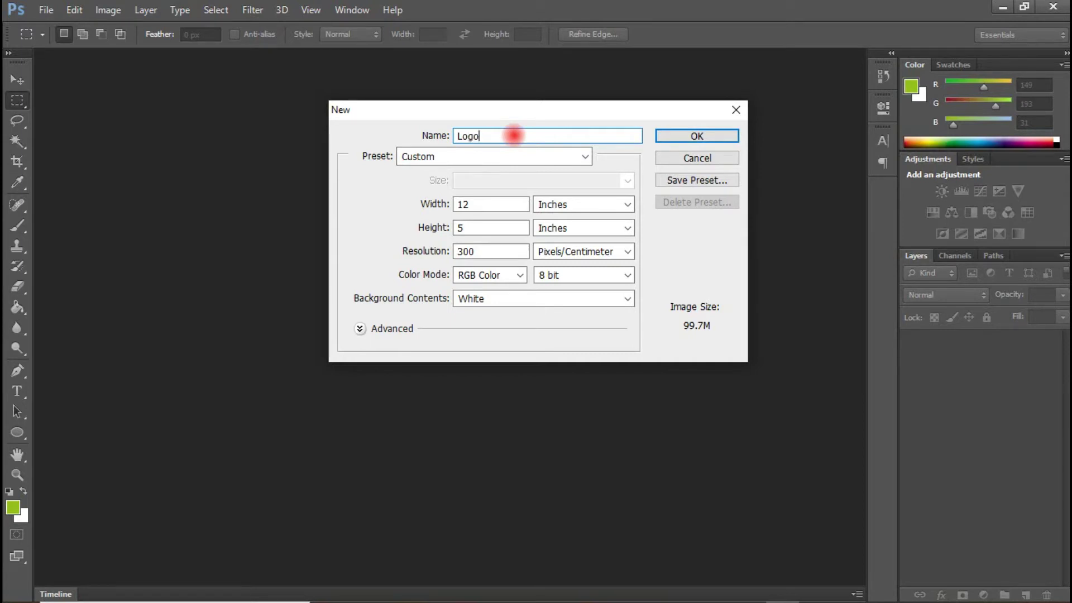
double_click(481, 205)
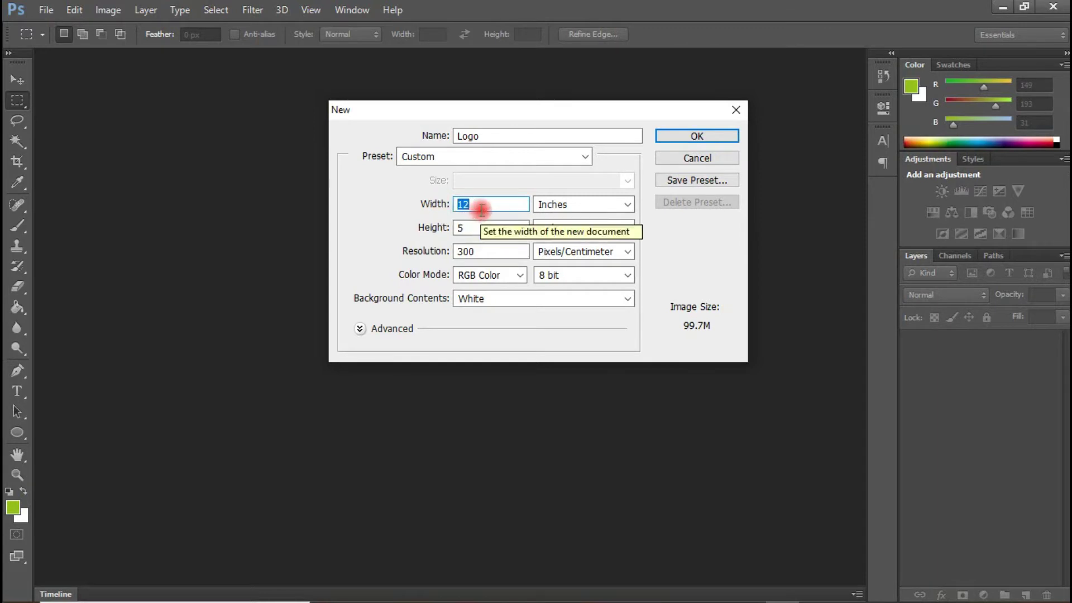
type("7")
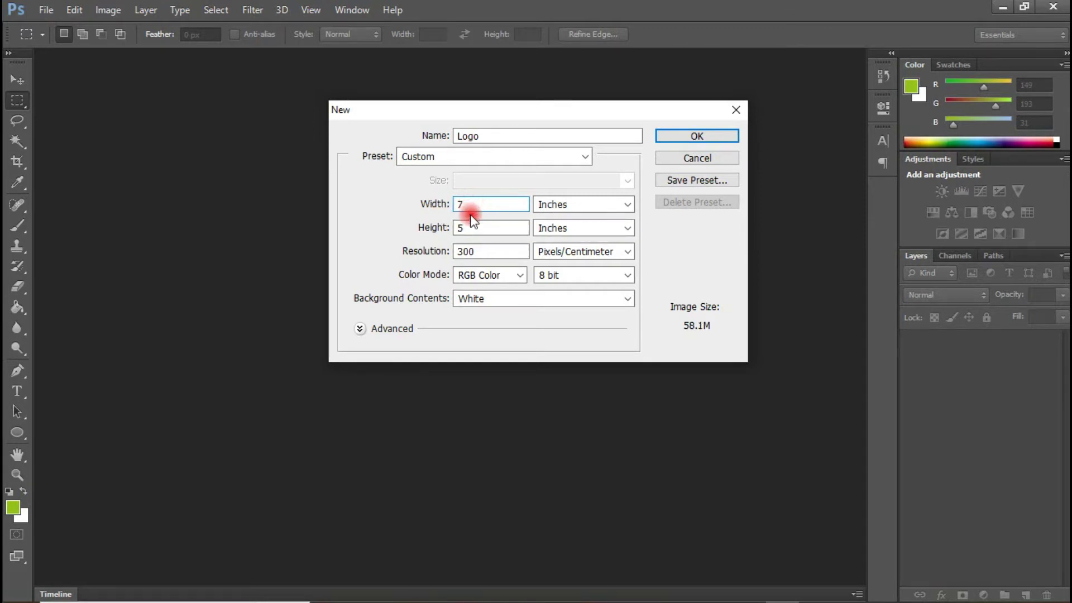
double_click(459, 228)
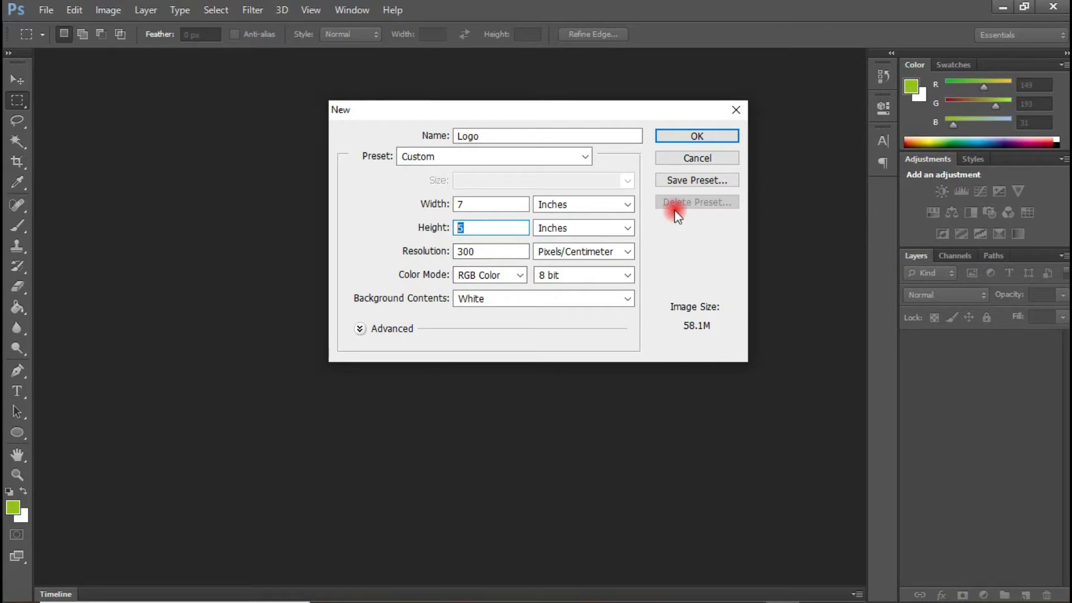
left_click(692, 136)
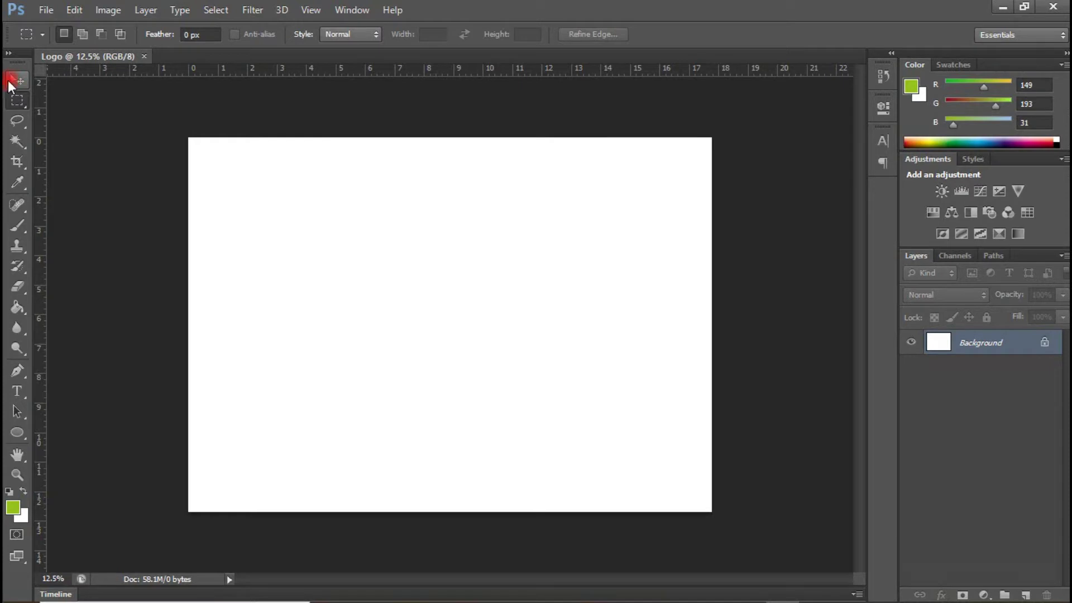
Step: Add the word Miraculouse in black, enlarged across the page centre
key("t")
left_click(296, 309)
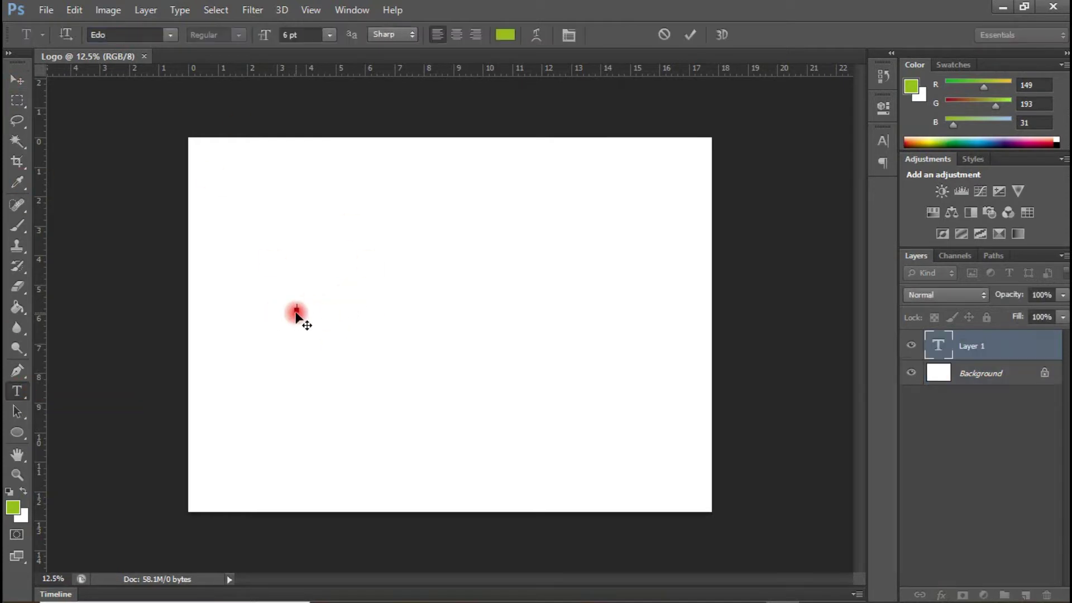
type("Miraculouse")
key("ctrl+Return")
key("v")
key("ctrl+t")
left_click_drag(347, 313, 538, 288)
key("Return")
left_click(882, 141)
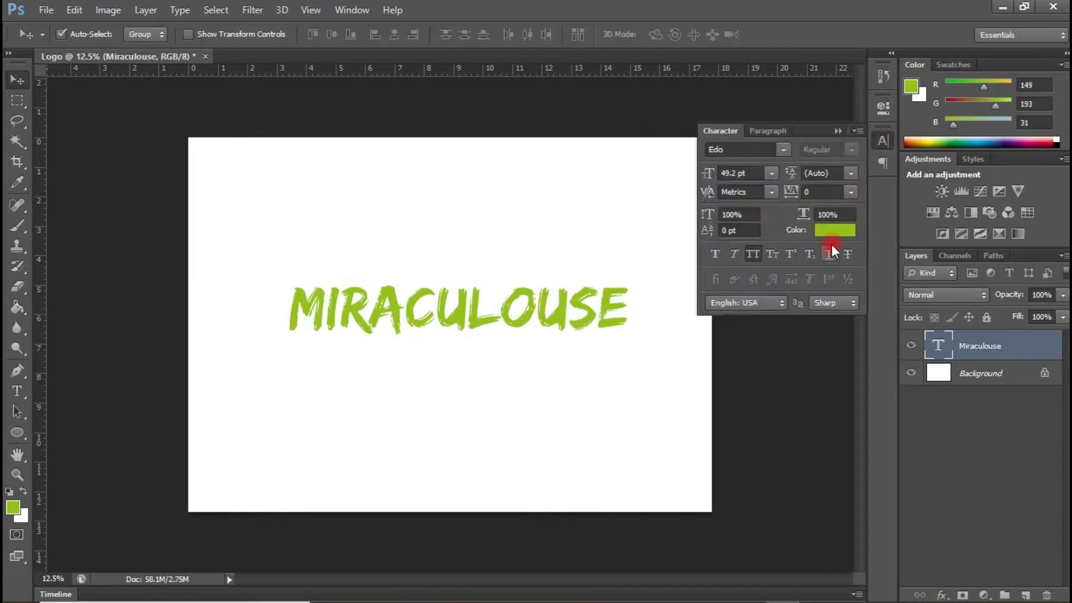
left_click(882, 141)
left_click(882, 140)
left_click(834, 230)
Step: Replace the first letter with a separate, much larger M text layer beside iraculouse
left_click(1014, 257)
key("t")
left_click(325, 306)
left_click(291, 223)
type("M")
left_click(755, 179)
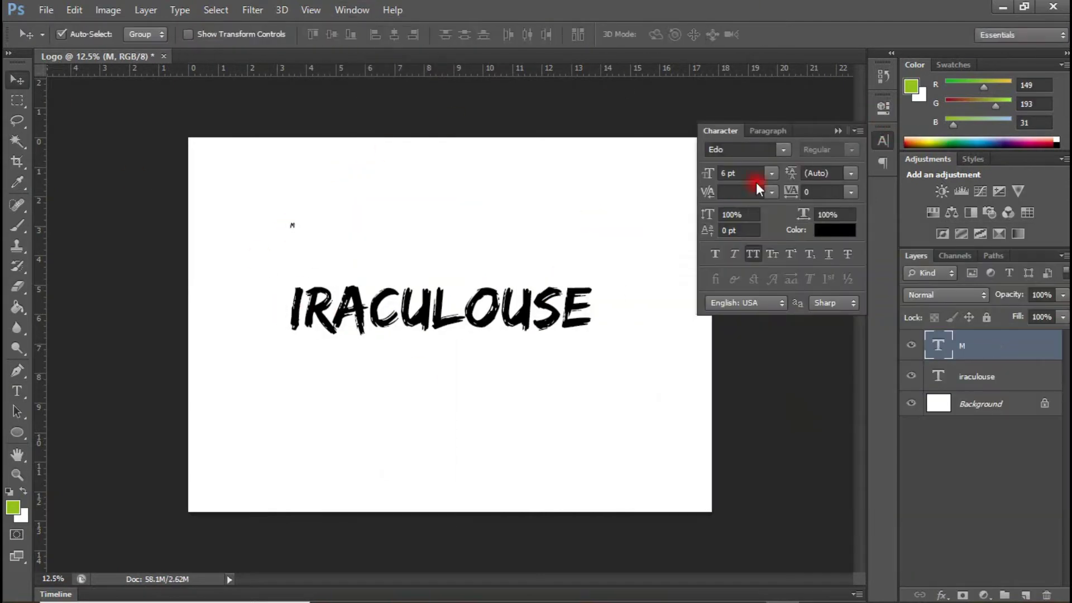
key("ctrl+t")
left_click_drag(318, 330, 353, 370)
key("Return")
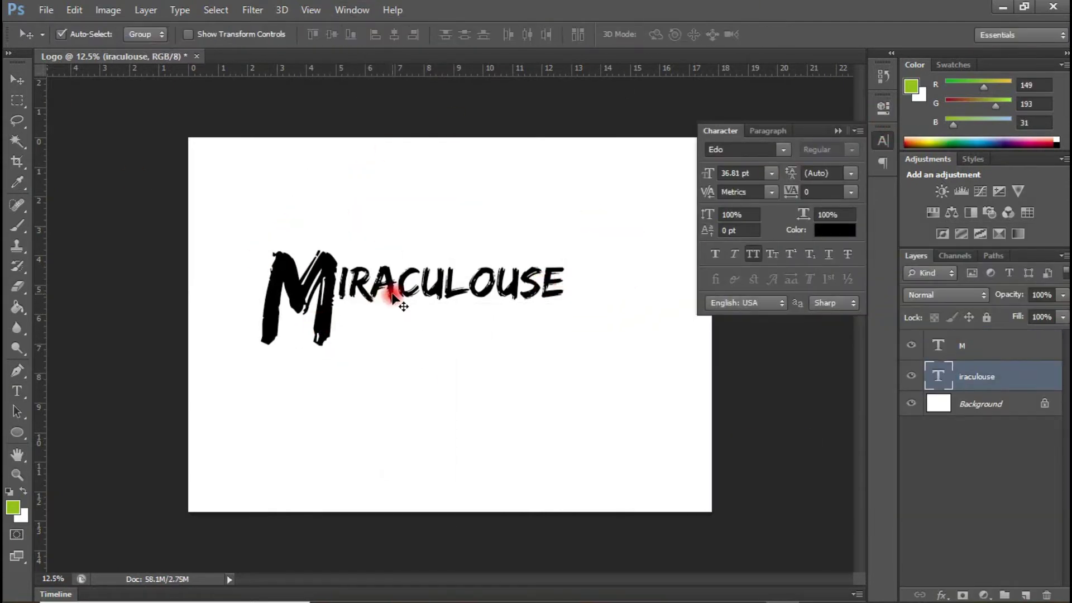
key("ctrl+t")
key("Return")
Step: Add the word studios below the logo in red
left_click(16, 390)
left_click(401, 387)
type("studios")
key("ctrl+Return")
key("v")
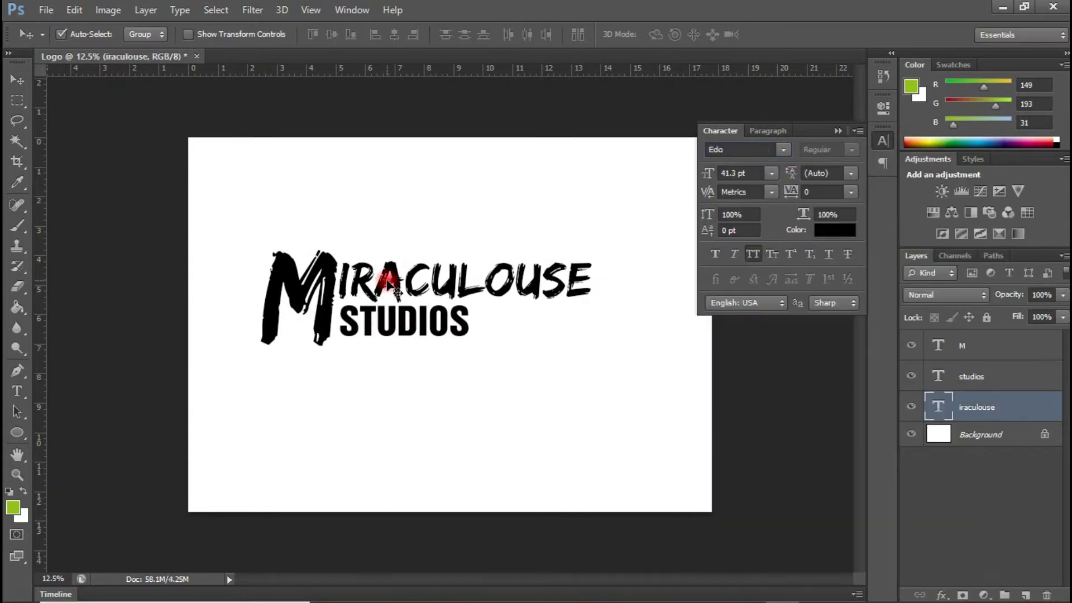
left_click(834, 230)
left_click(851, 450)
left_click(1014, 256)
left_click(882, 141)
Step: Draw a thin bar under MIRACULOUSE, shortened to end under the final E
key("u")
left_click_drag(313, 387, 558, 394)
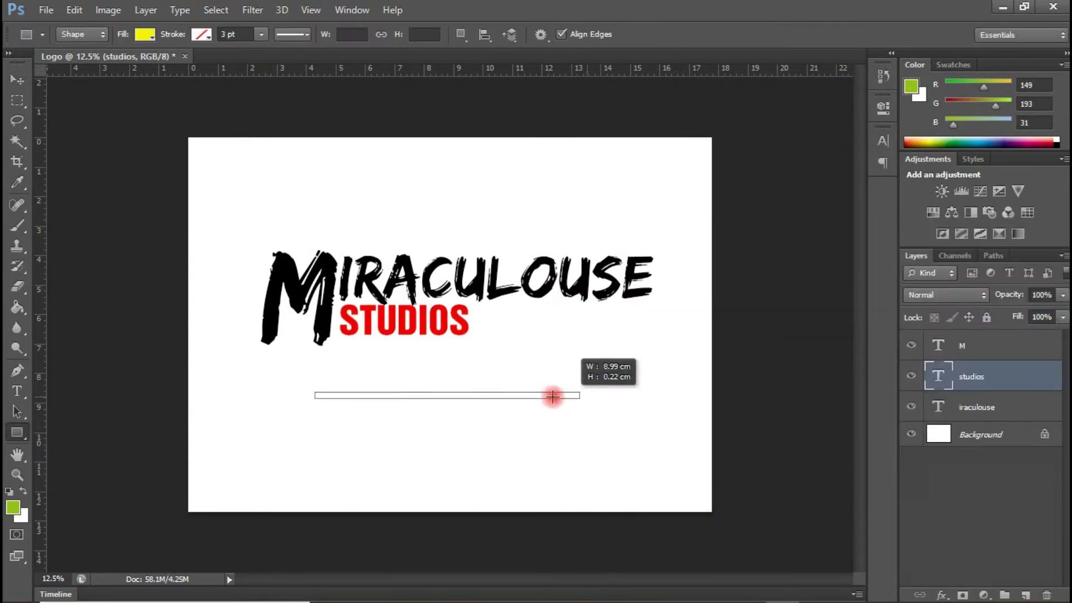
key("v")
left_click_drag(365, 391, 521, 316)
key("ctrl+t")
left_click_drag(693, 308, 652, 309)
key("Return")
Step: Create a 3-sided, 500 px polygon triangle
left_click(17, 432)
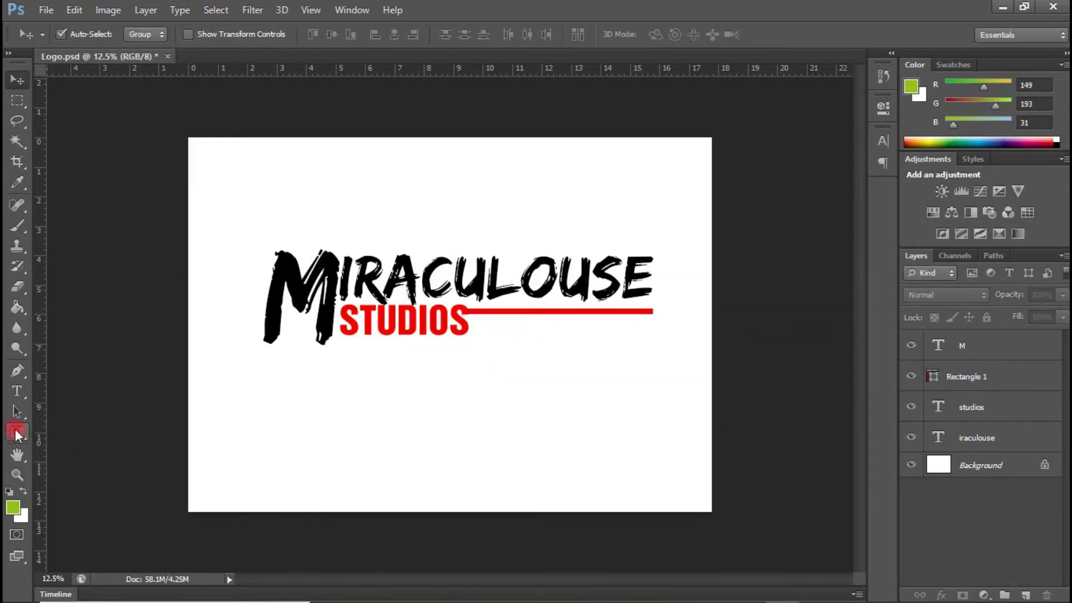
left_click(521, 184)
left_click(540, 184)
type("3")
left_click(494, 158)
type("500")
key("Tab")
type("500")
left_click(584, 306)
Step: Fill the triangle red, rotate it downward, place it above Background, and enlarge it behind the M
left_click(145, 34)
left_click(72, 121)
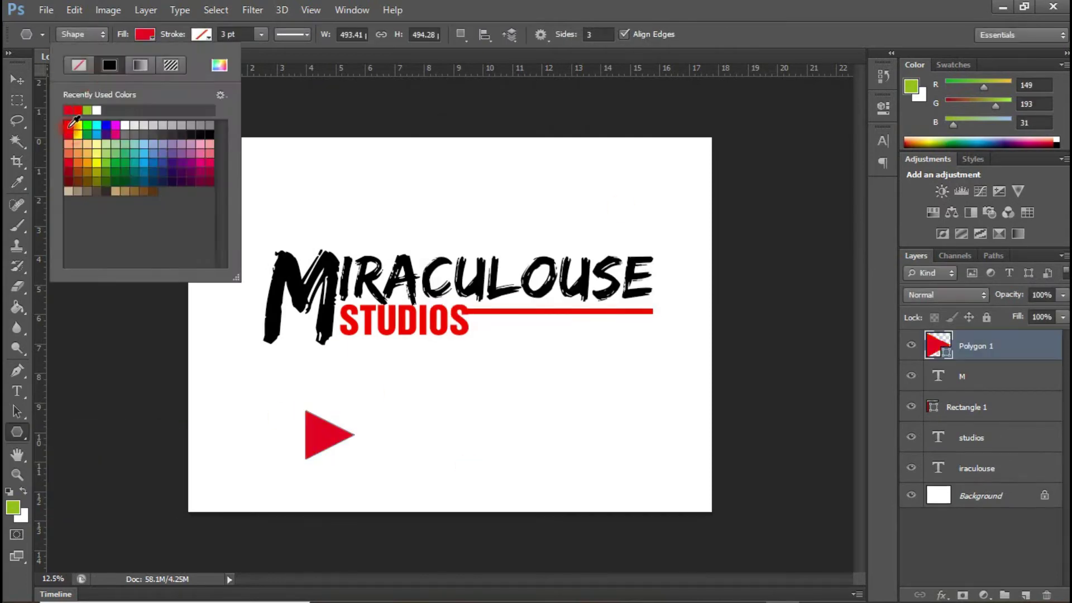
key("ctrl+t")
left_click_drag(340, 385, 317, 257)
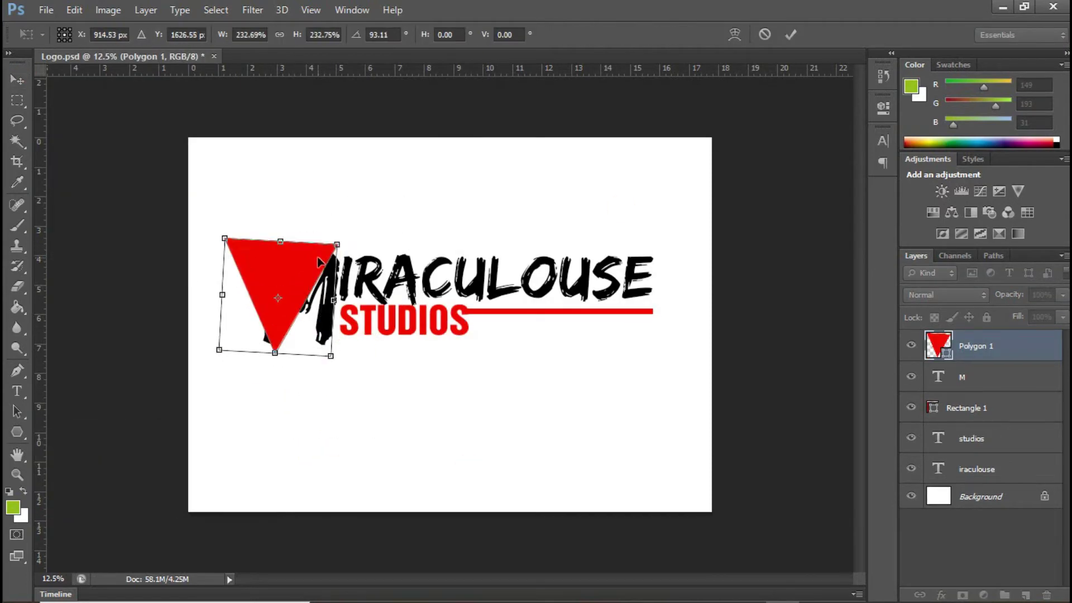
key("Return")
left_click_drag(975, 346, 976, 481)
key("ctrl+t")
left_click_drag(321, 249, 352, 235)
key("Return")
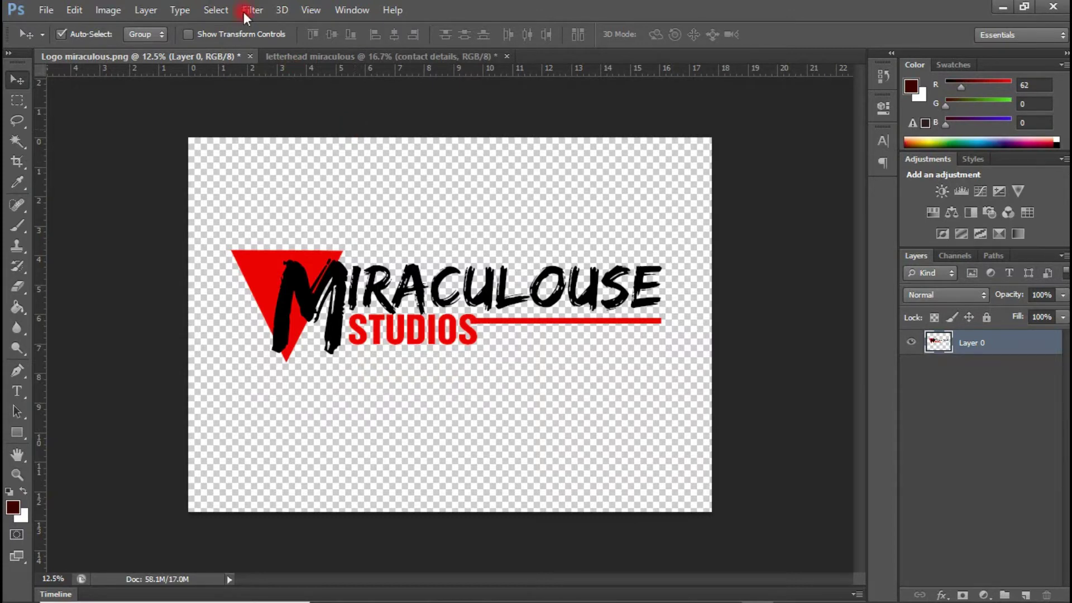
Step: Bring up the File menu with Logo miraculous.png active
left_click(46, 10)
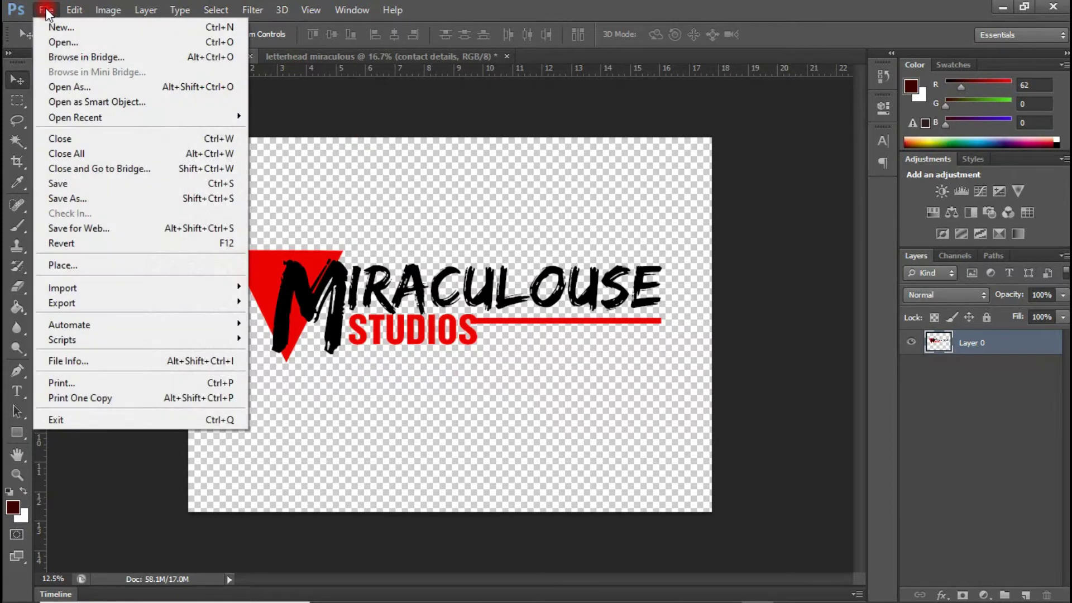
Step: Create a new International Paper A4 document named Letterhead
left_click(62, 27)
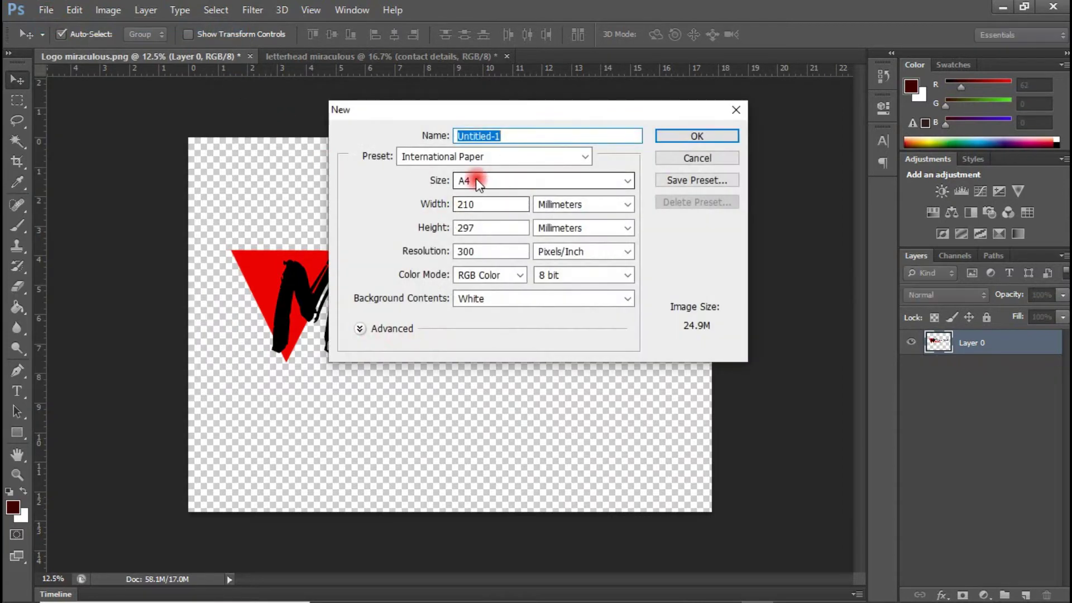
left_click(531, 159)
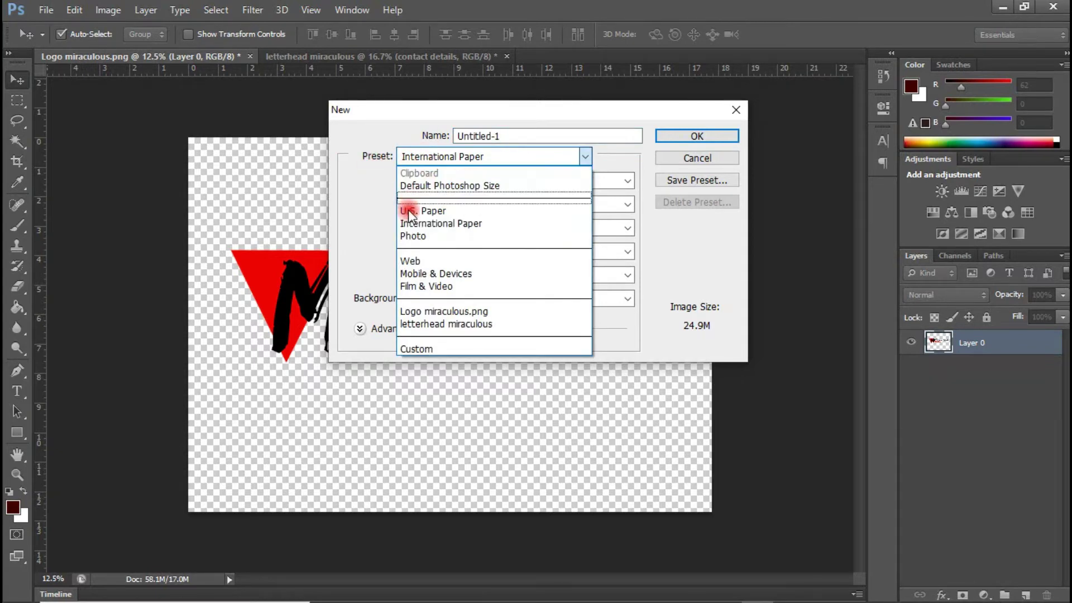
left_click(414, 224)
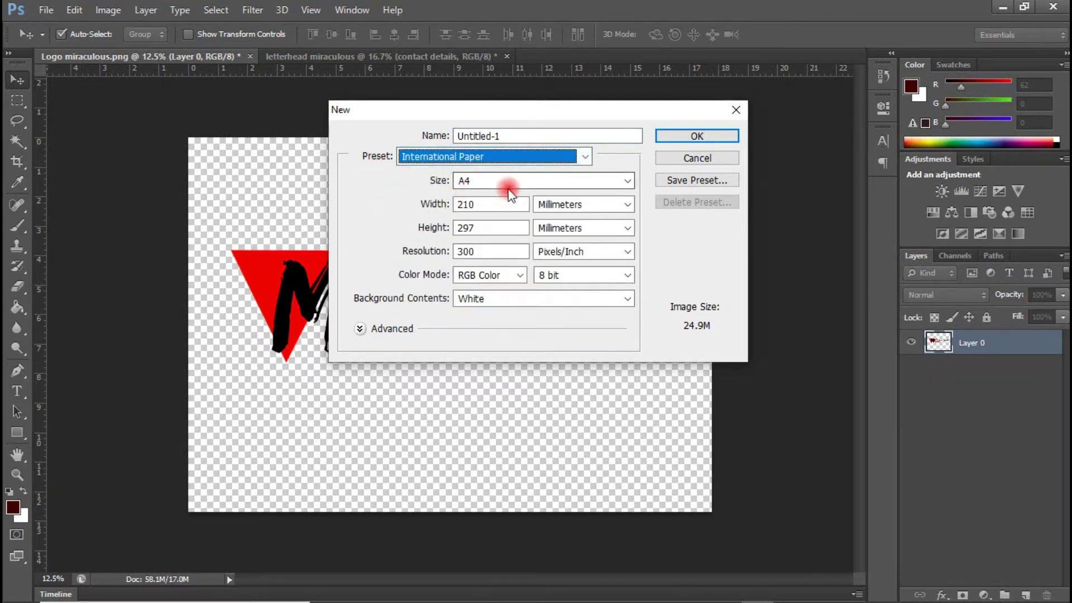
left_click(493, 178)
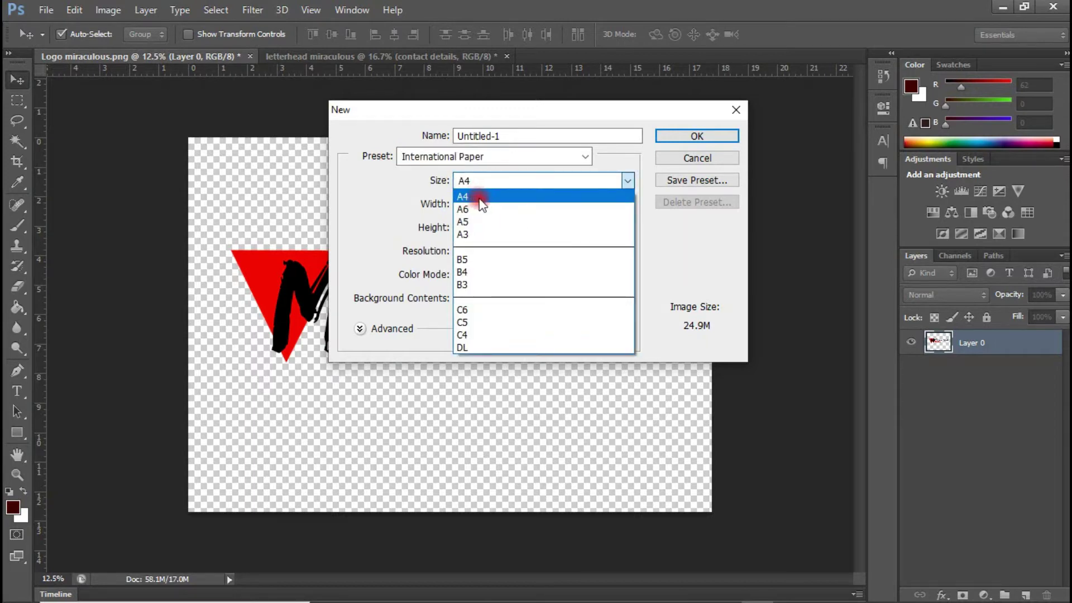
left_click(477, 198)
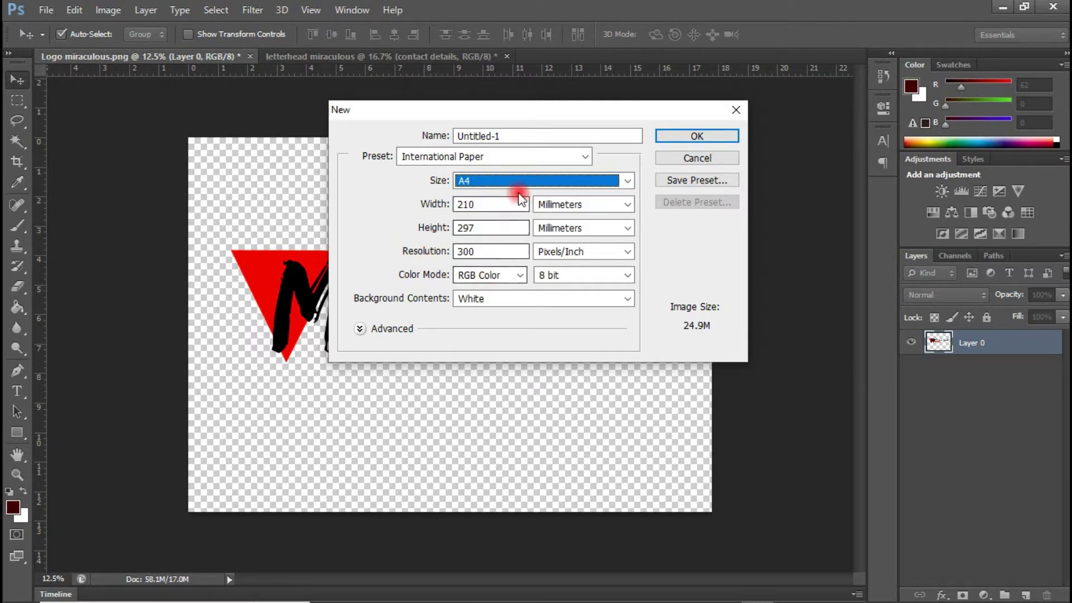
left_click_drag(517, 136, 441, 136)
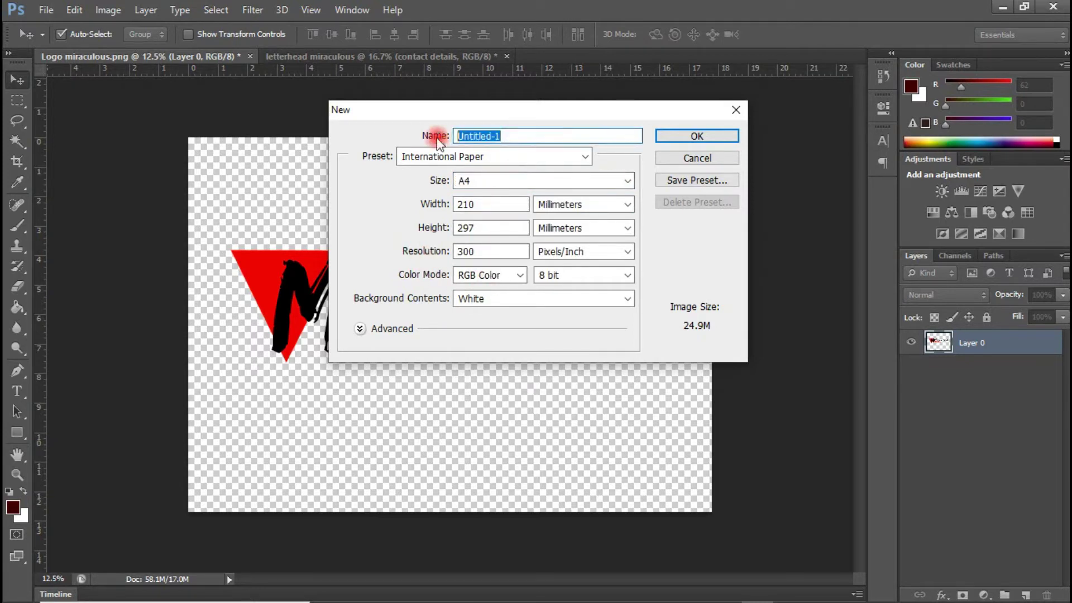
type("Letterhead")
left_click(692, 138)
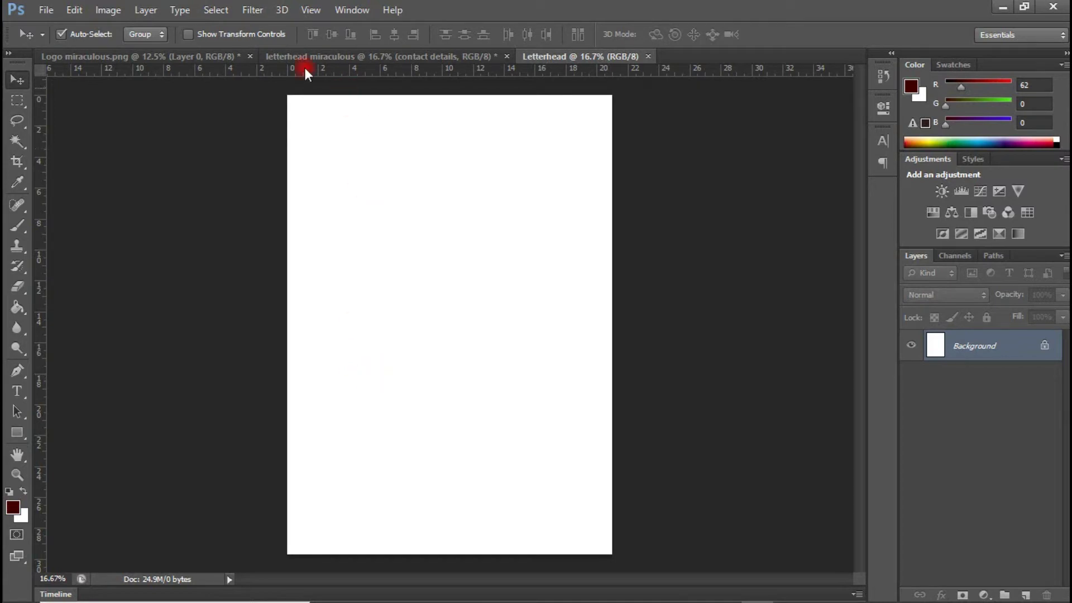
left_click(305, 11)
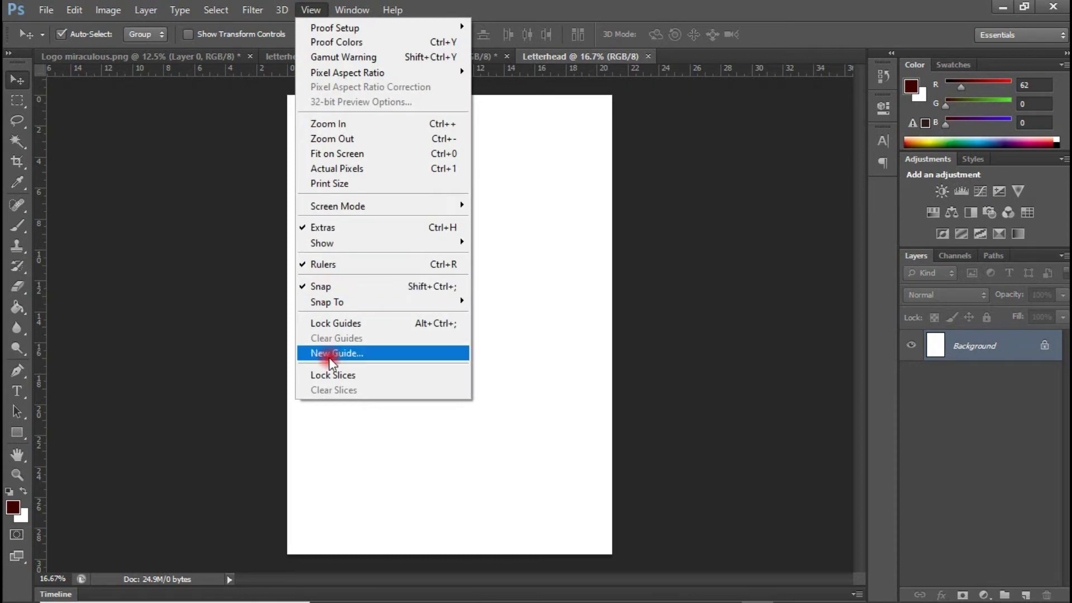
Step: Add vertical guides at 20% and 40% of the page width
left_click(347, 356)
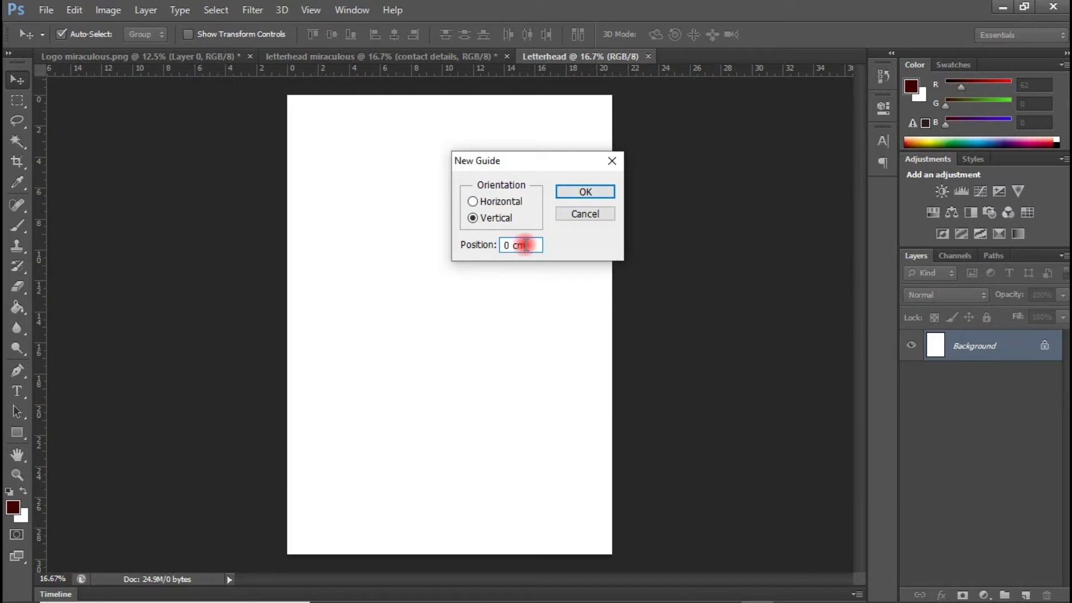
left_click_drag(506, 246, 519, 258)
type("20")
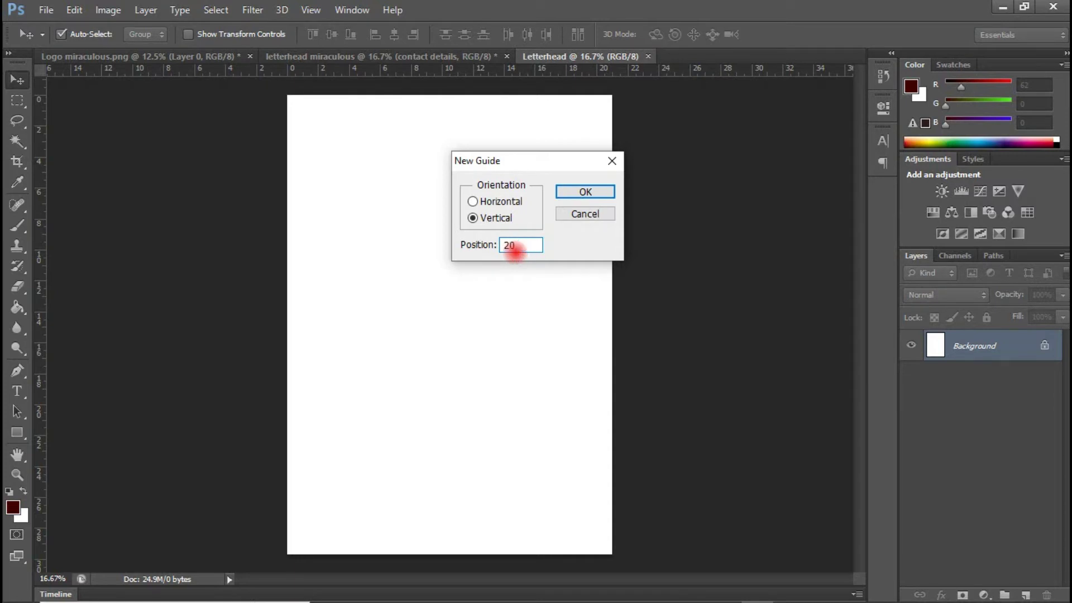
type("%")
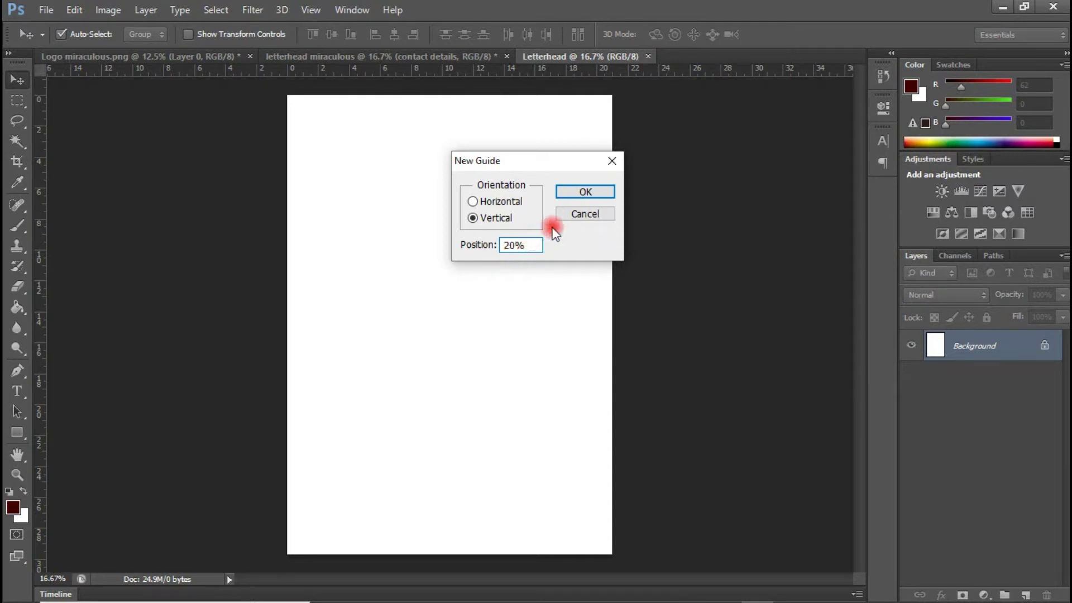
left_click(574, 197)
left_click(310, 11)
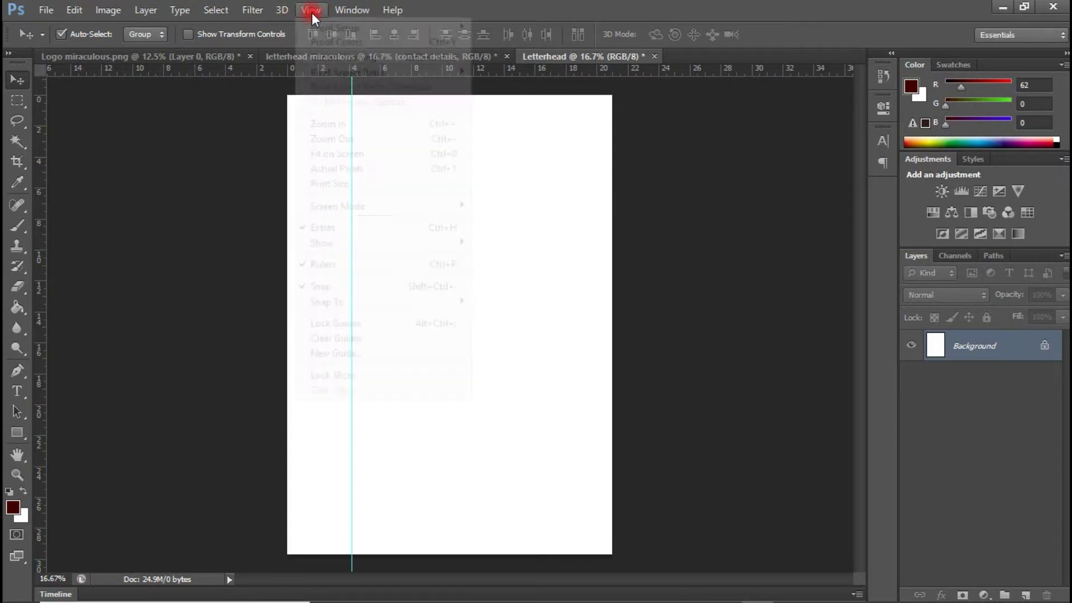
left_click(354, 353)
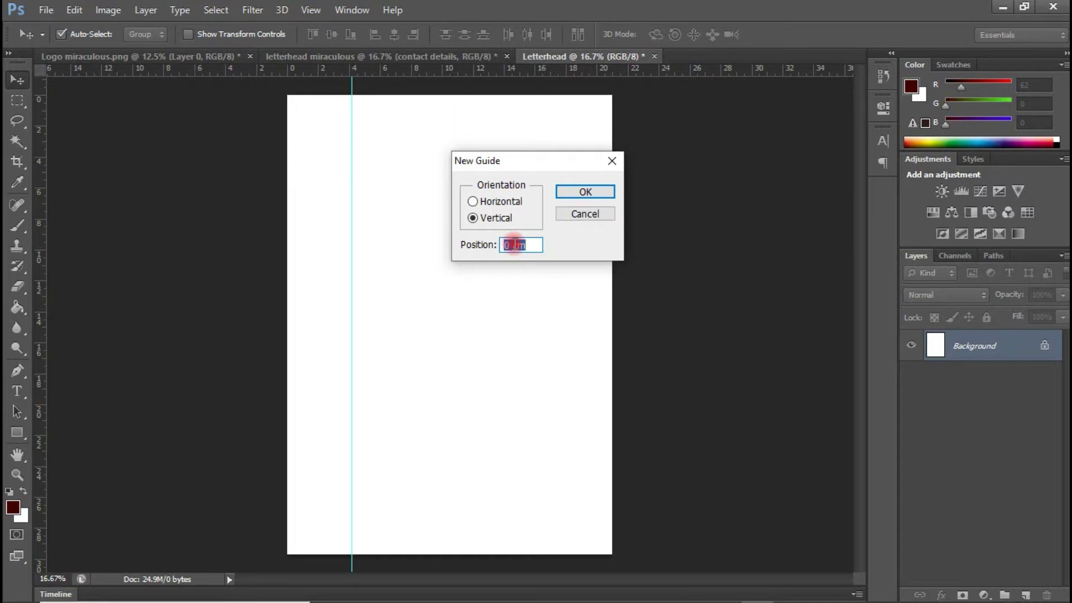
type("40%")
left_click(586, 193)
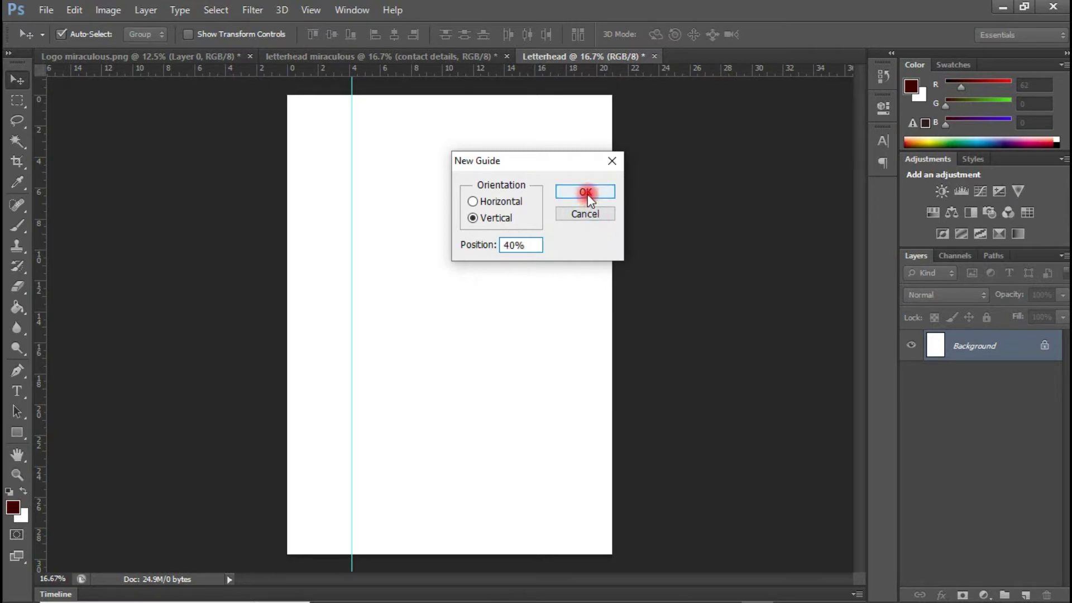
Step: Add vertical guides at 60% and 80% of the page width
left_click(306, 9)
left_click(357, 489)
type("60")
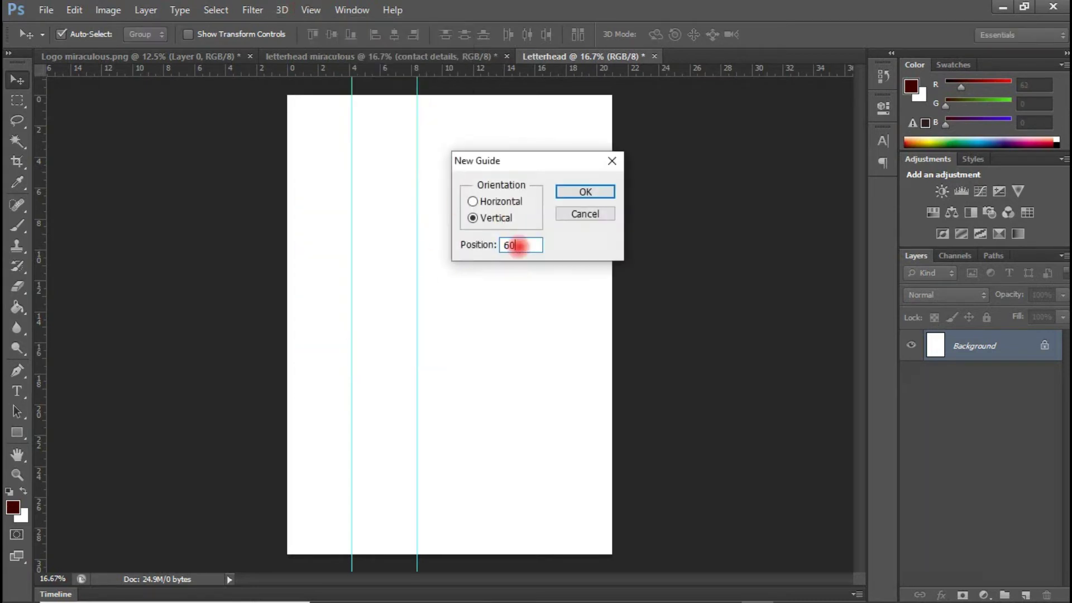
type("%")
left_click(585, 191)
left_click(309, 10)
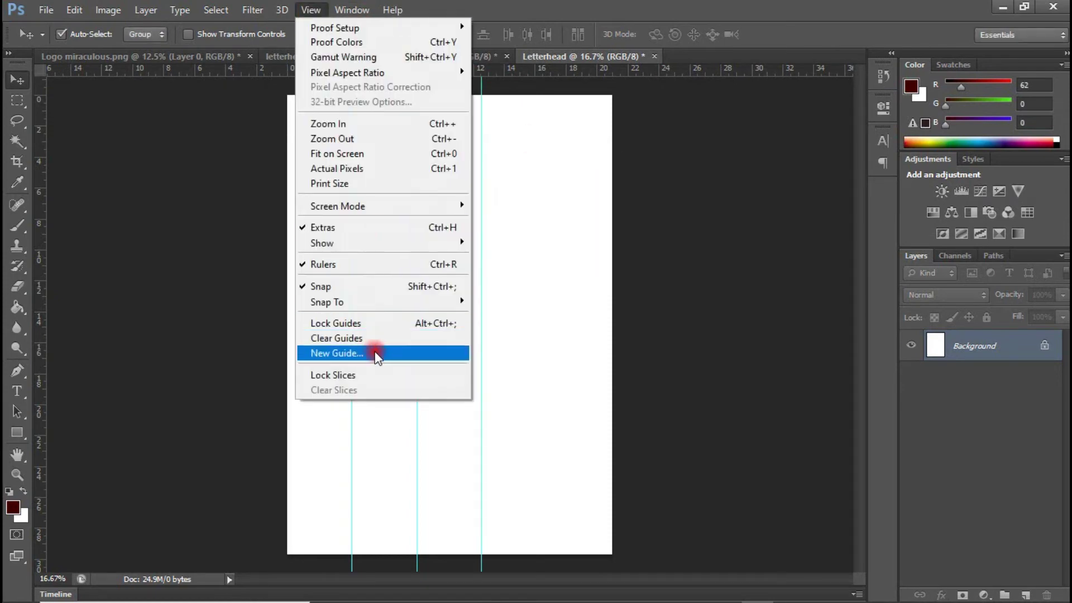
left_click(375, 354)
type("80%")
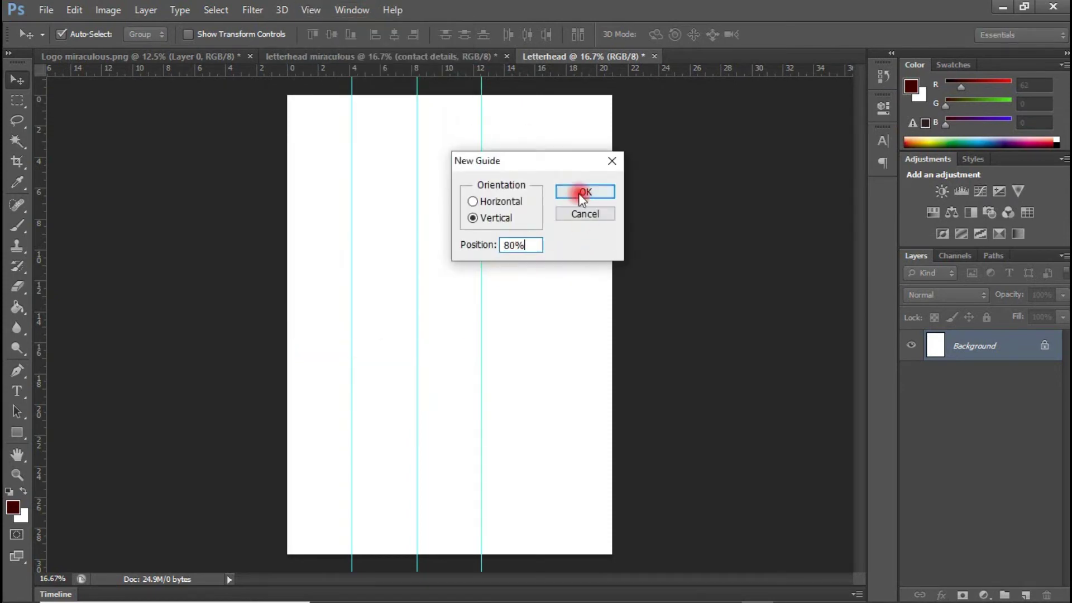
left_click(582, 192)
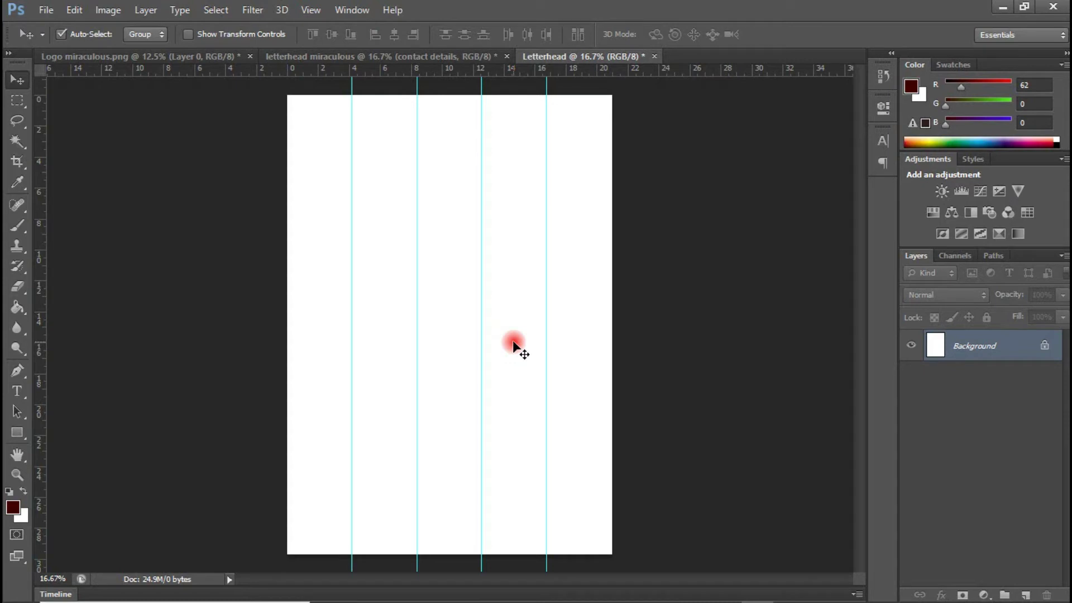
left_click(25, 424)
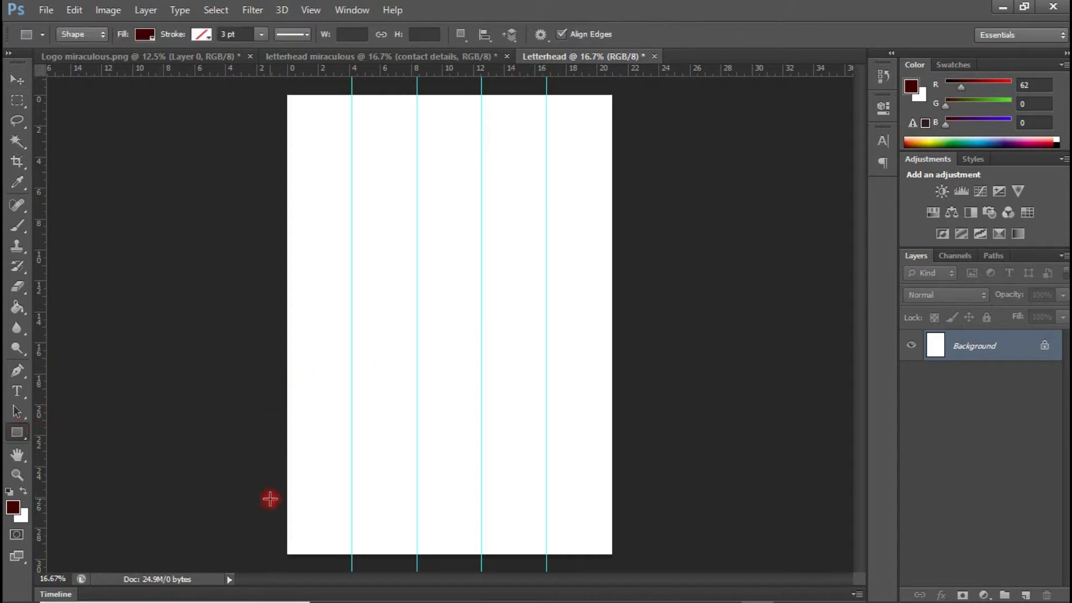
Step: Draw a full-width rectangle filled bright red and move it to the page's bottom edge
left_click_drag(270, 498, 695, 533)
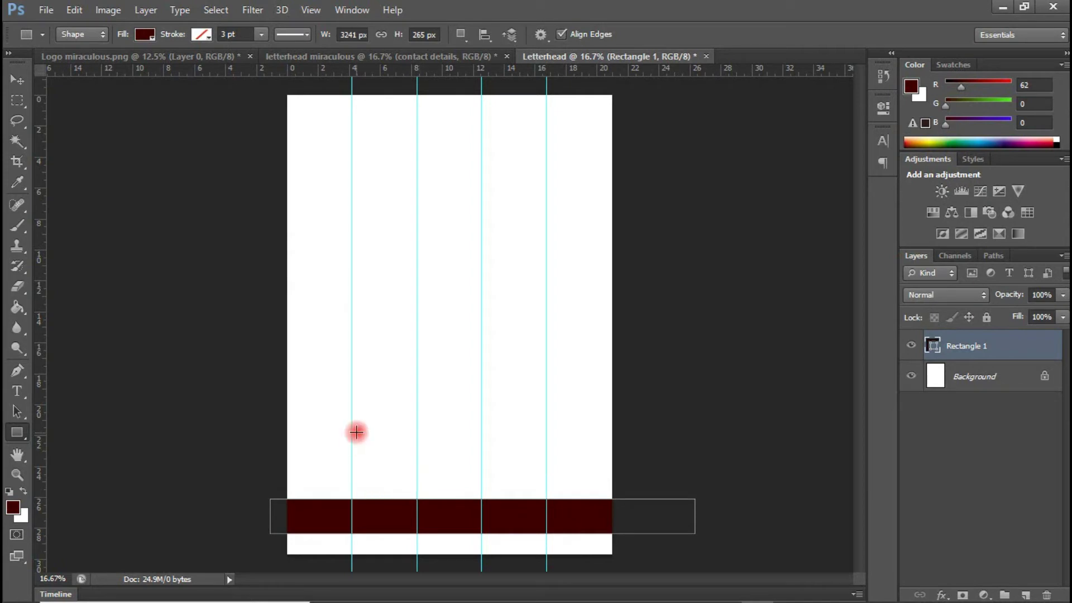
left_click(141, 34)
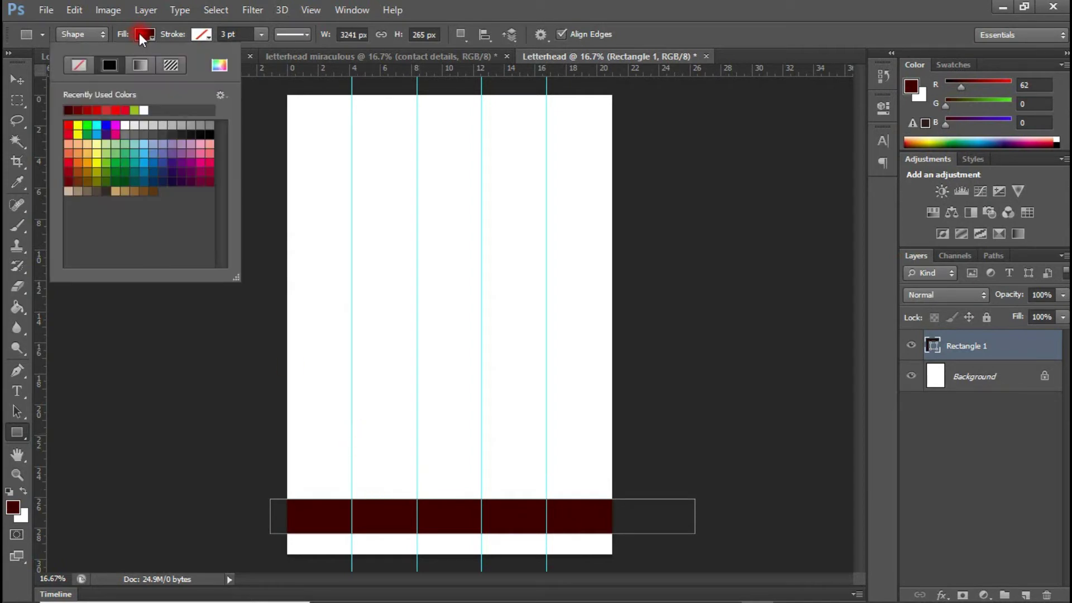
left_click(69, 126)
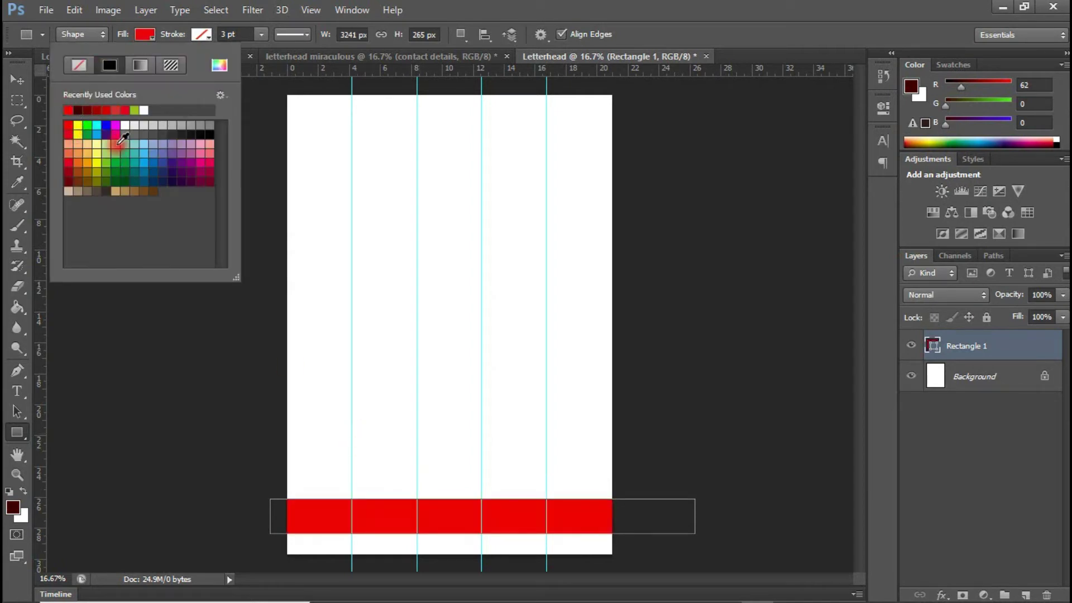
left_click(23, 75)
left_click(23, 75)
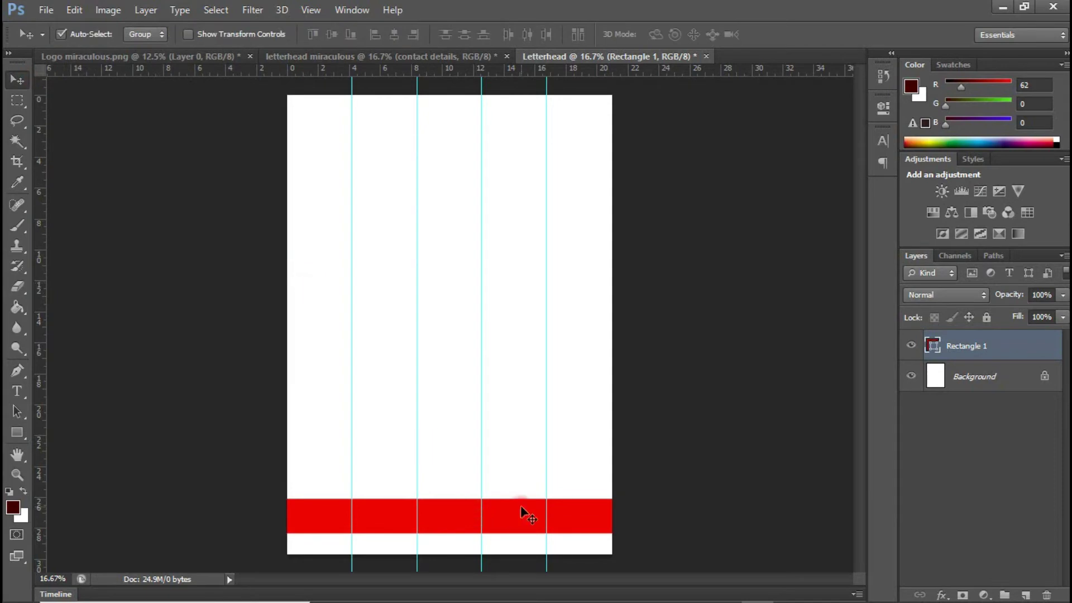
left_click_drag(517, 510, 518, 540)
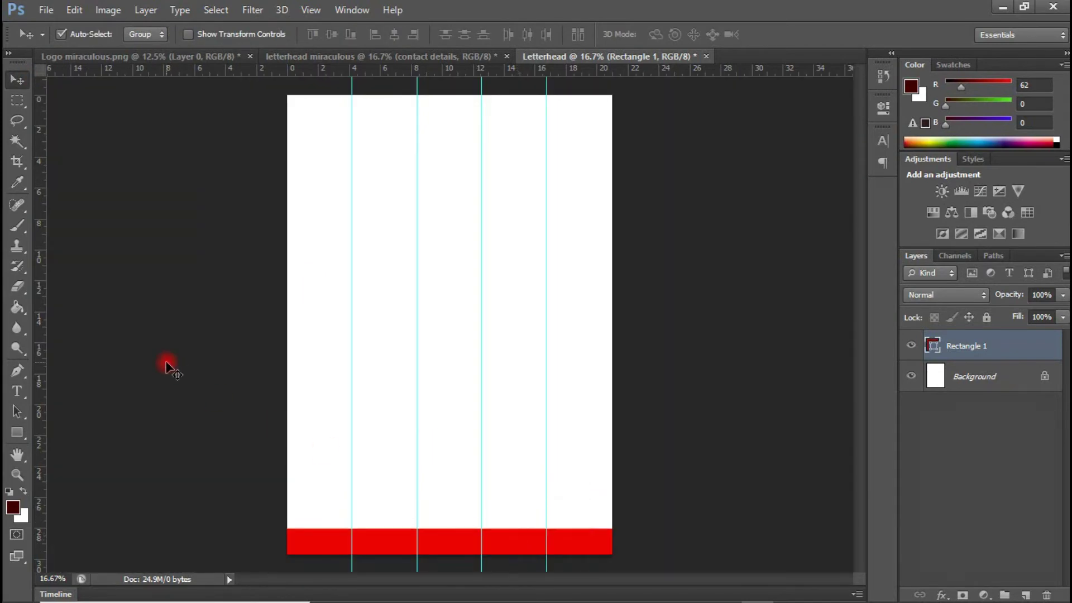
left_click(17, 432)
Step: Draw a thin red line across the page and nudge it and the bar together
left_click_drag(251, 500, 677, 500)
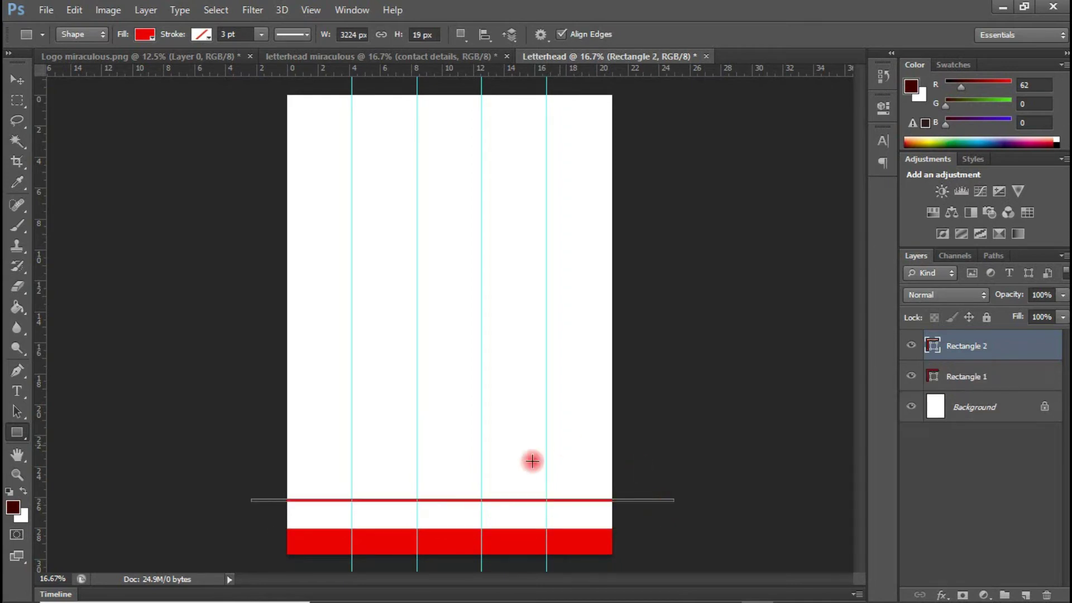
left_click(13, 82)
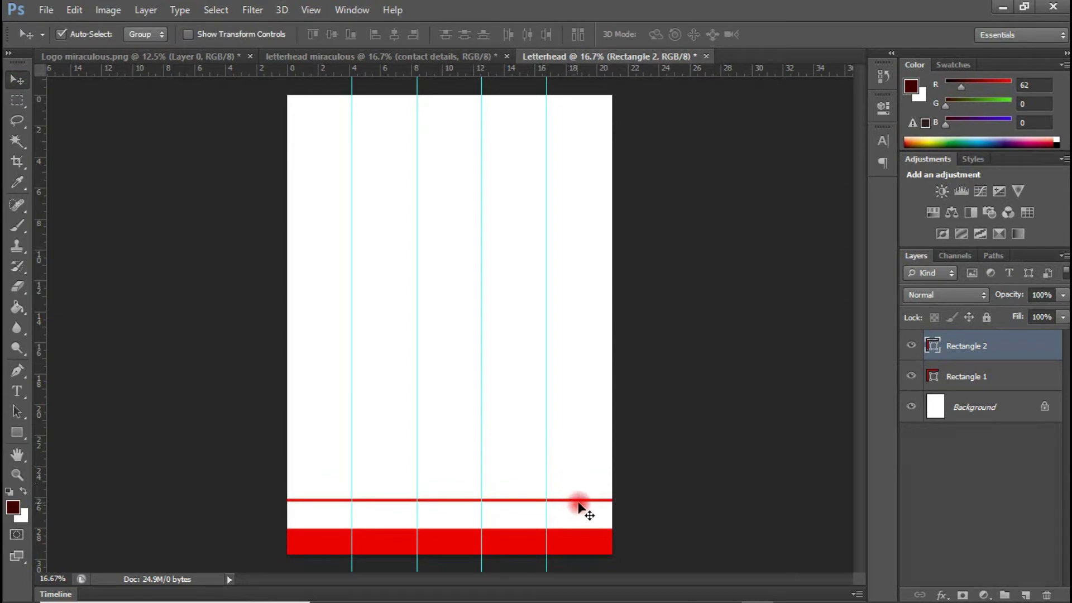
left_click_drag(581, 501, 583, 523)
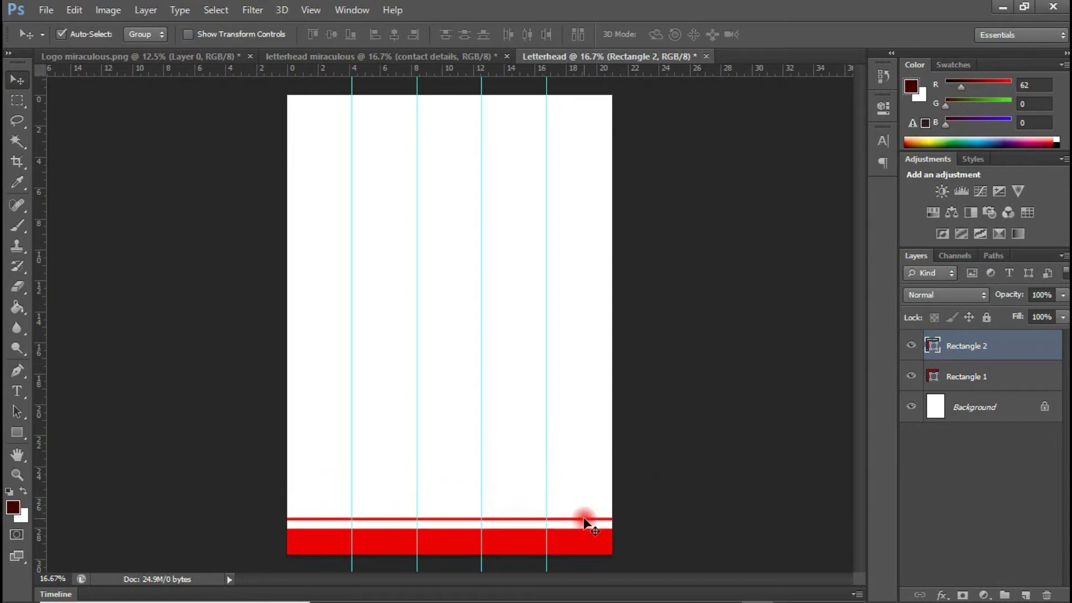
key("shift+Down")
key("shift+Down")
key("shift+Down")
key("shift+Down")
key("shift+Down")
key("shift+Down")
key("shift+Down")
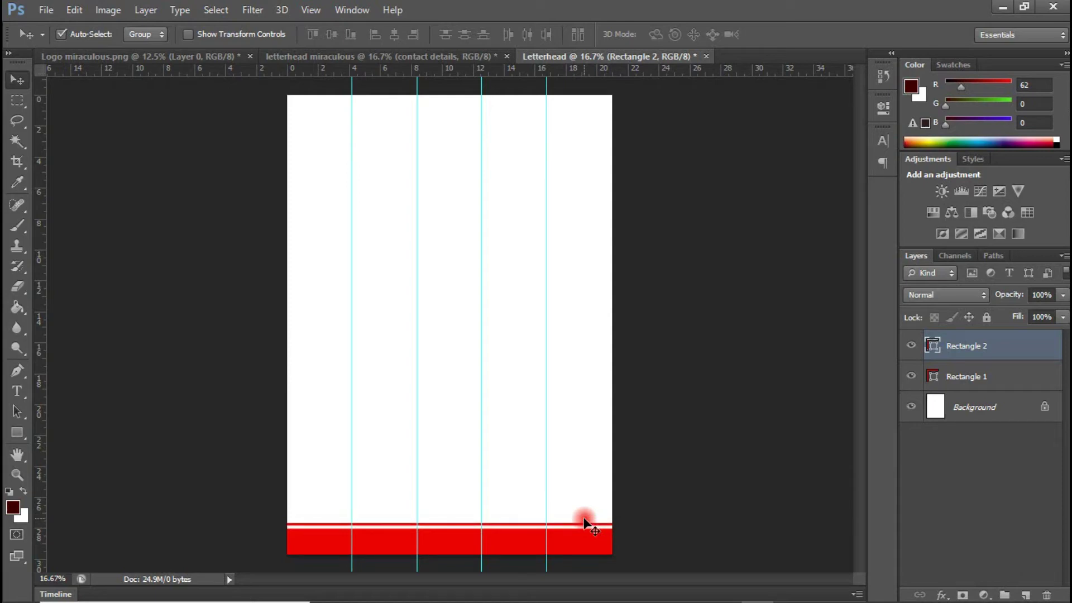
left_click(586, 538)
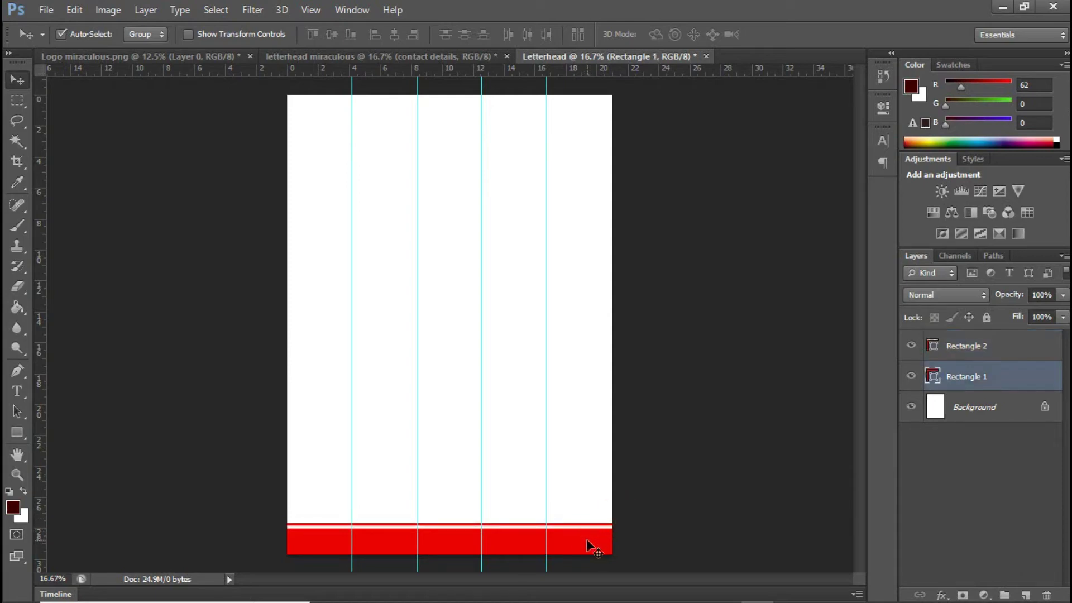
key("shift+Down")
key("shift+Down")
key("shift+Down")
key("shift+Down")
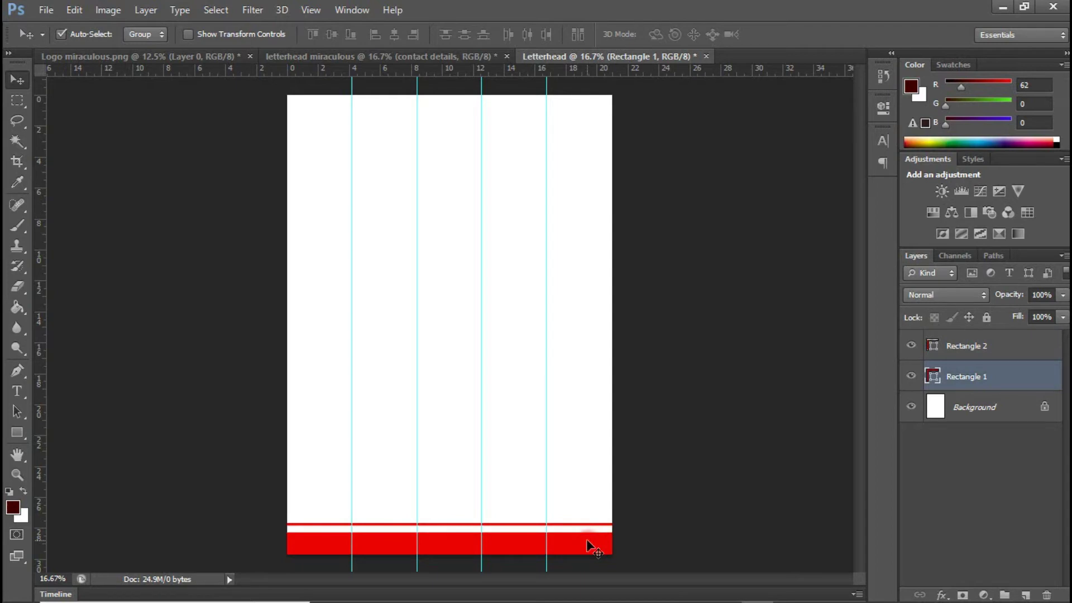
left_click(600, 523)
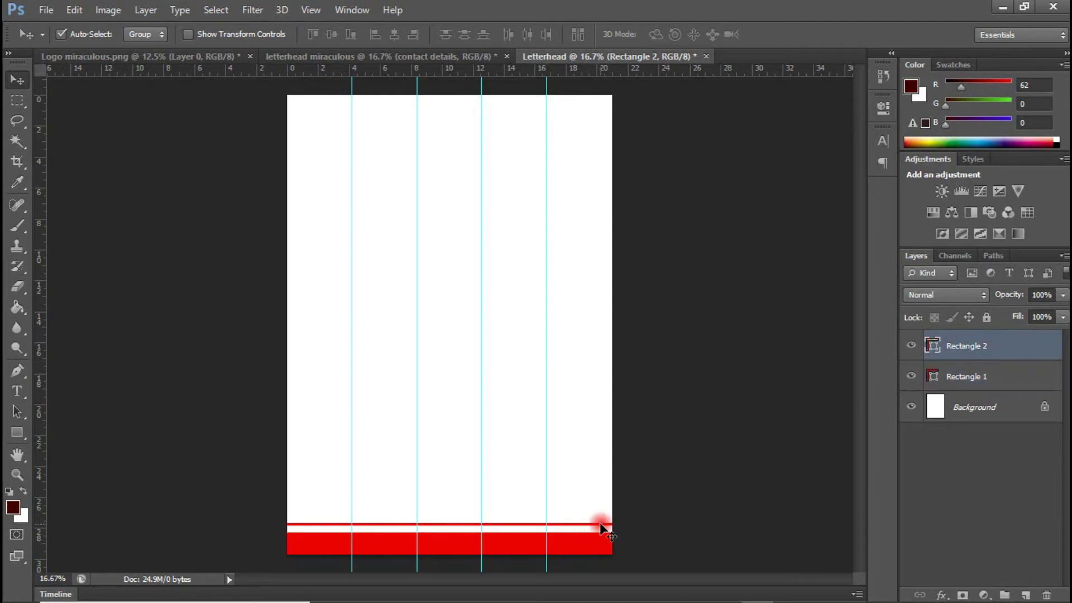
key("shift+Down")
key("shift+Down")
key("shift+Down")
key("shift+Down")
key("shift+Down")
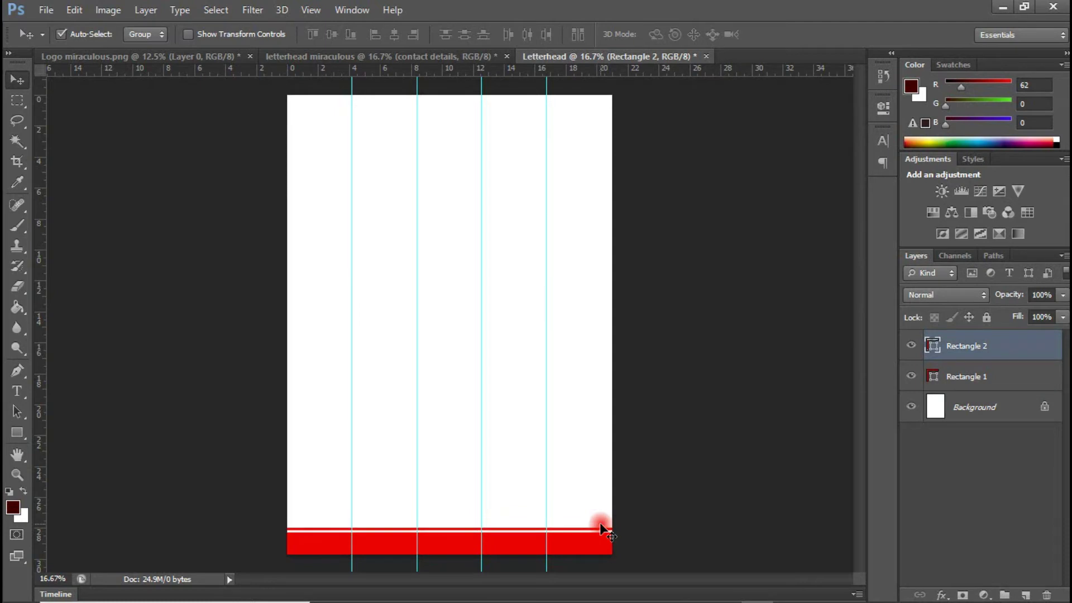
Step: Rename the thin line's layer slim and the red bar's layer big
double_click(969, 347)
type("slim")
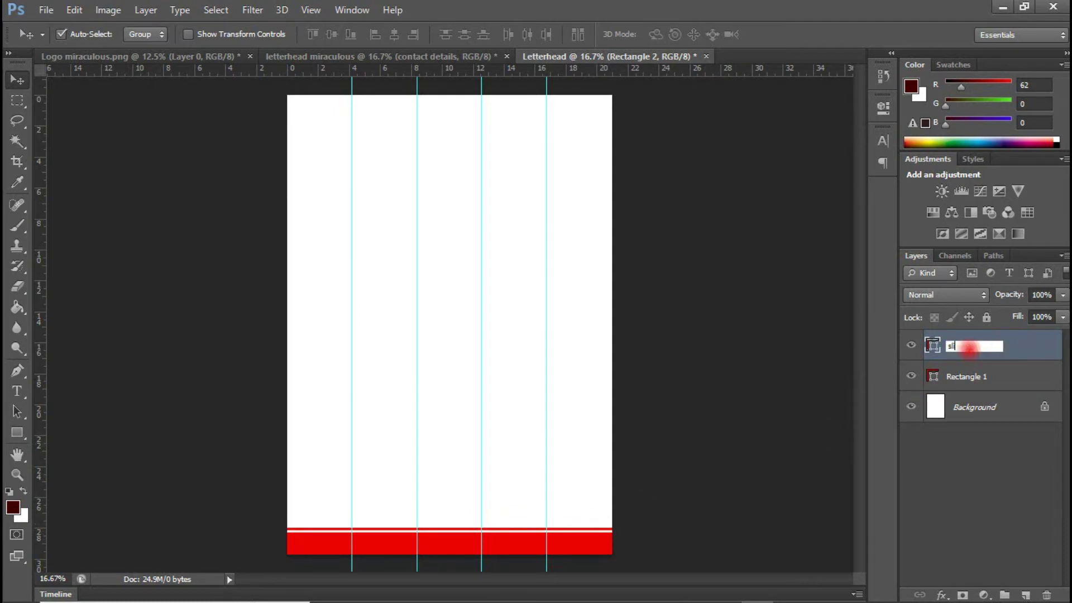
left_click(966, 377)
double_click(966, 378)
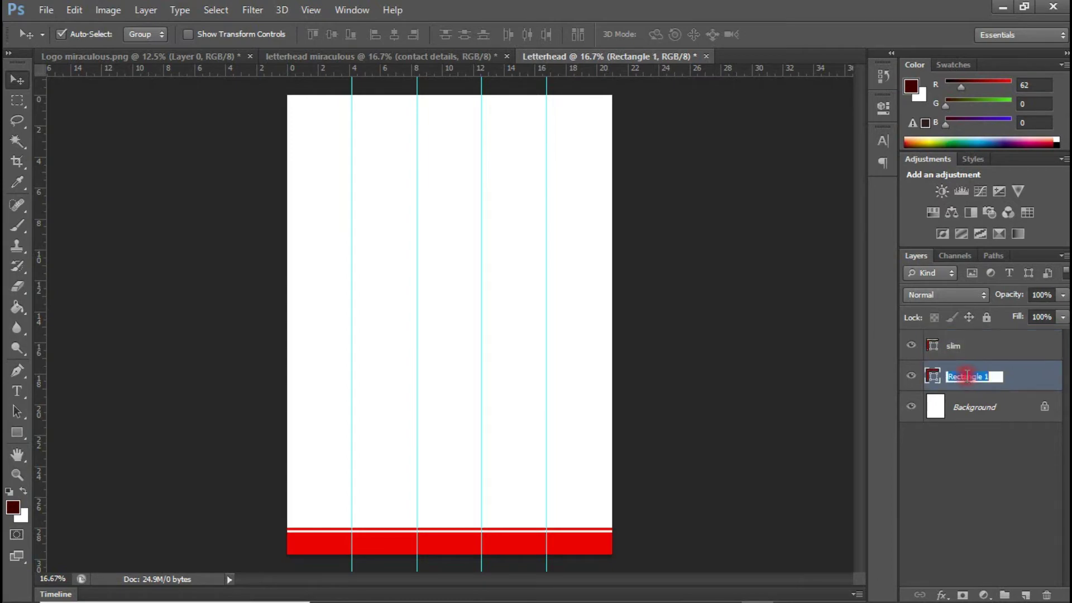
type("big")
key("Return")
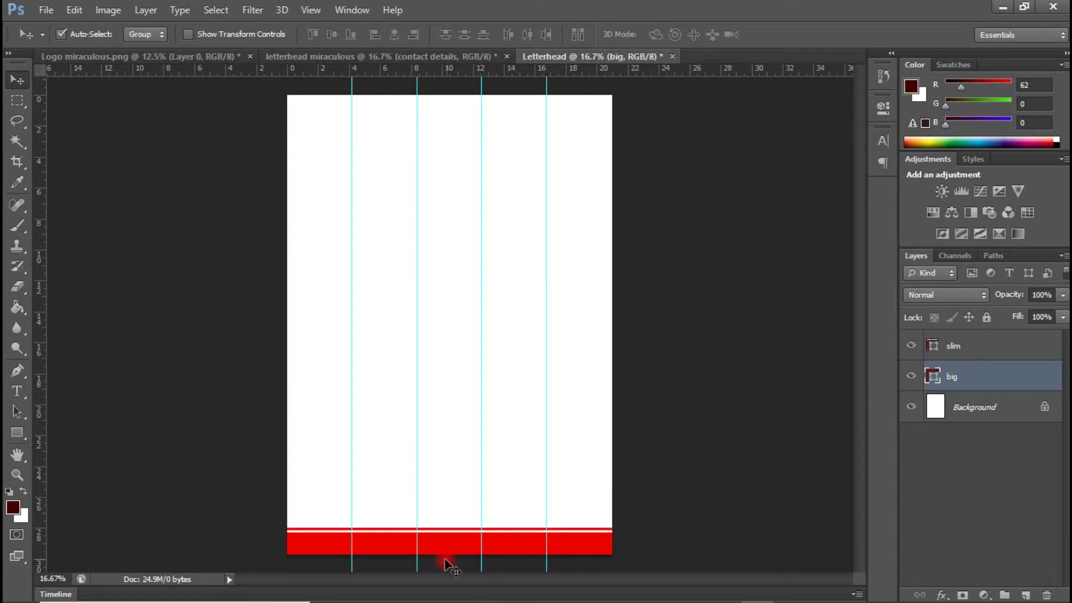
left_click(17, 99)
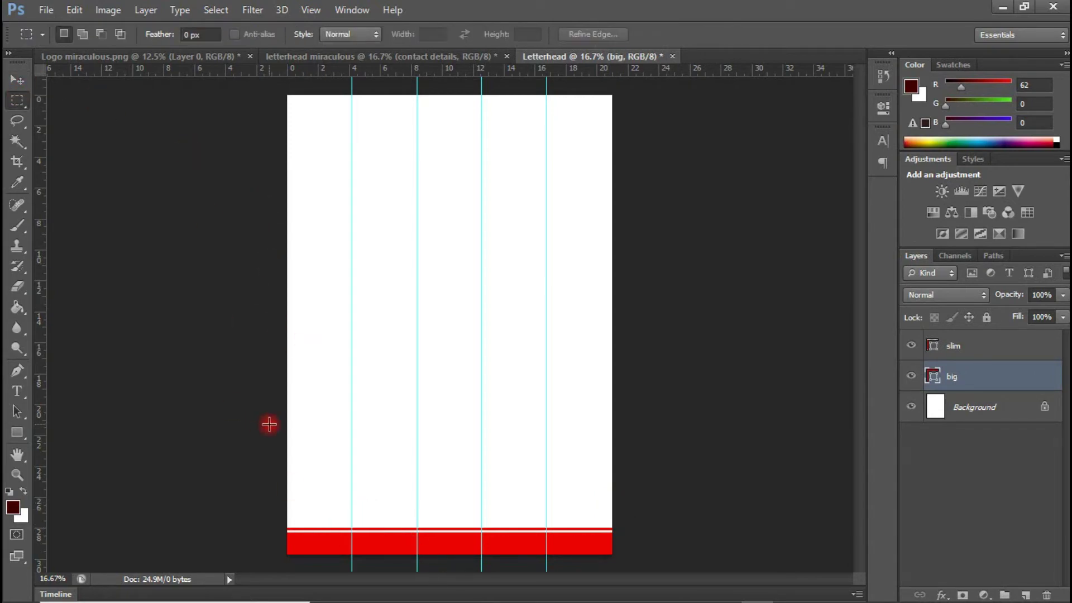
Step: Select the red bar section between the first two vertical guides
left_click_drag(284, 534, 357, 574)
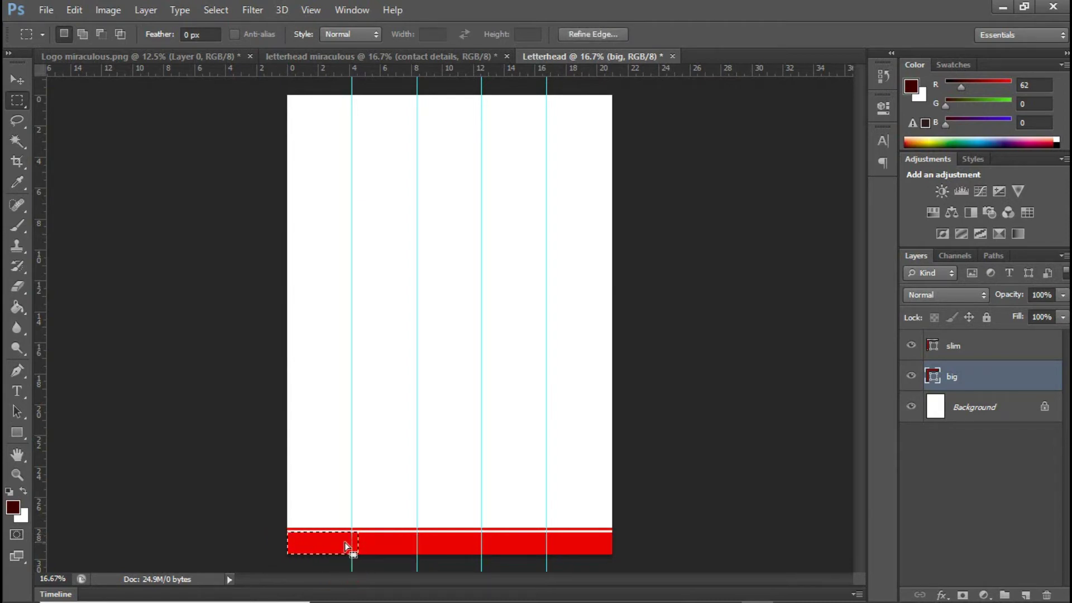
left_click_drag(344, 542, 335, 543)
left_click_drag(321, 543, 396, 542)
left_click(423, 542)
left_click_drag(351, 531, 420, 563)
Step: Set the foreground colour to the darker red cb0202
left_click(21, 308)
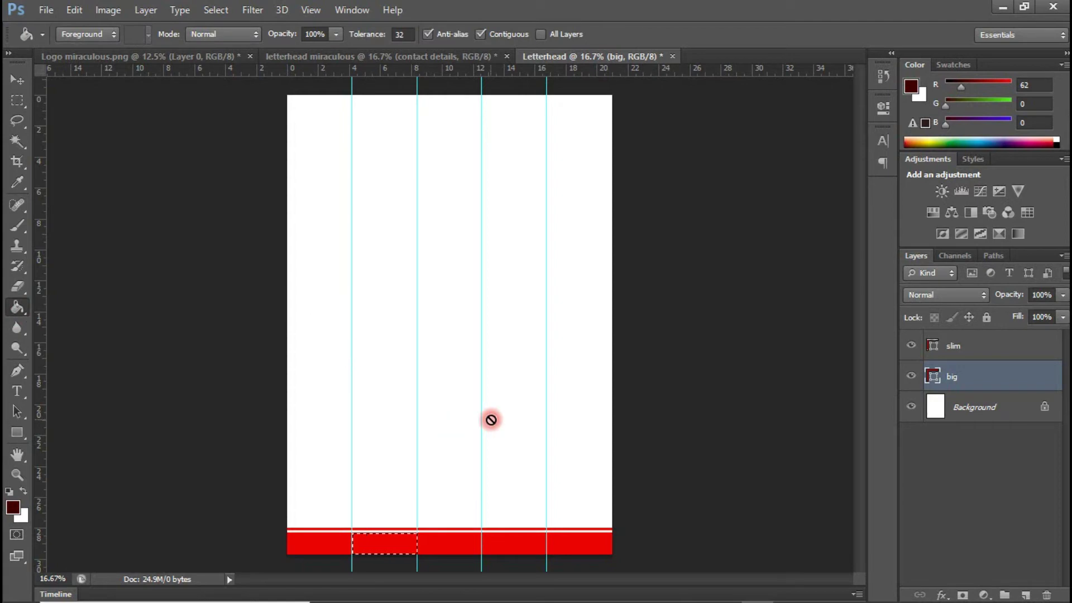
left_click(911, 86)
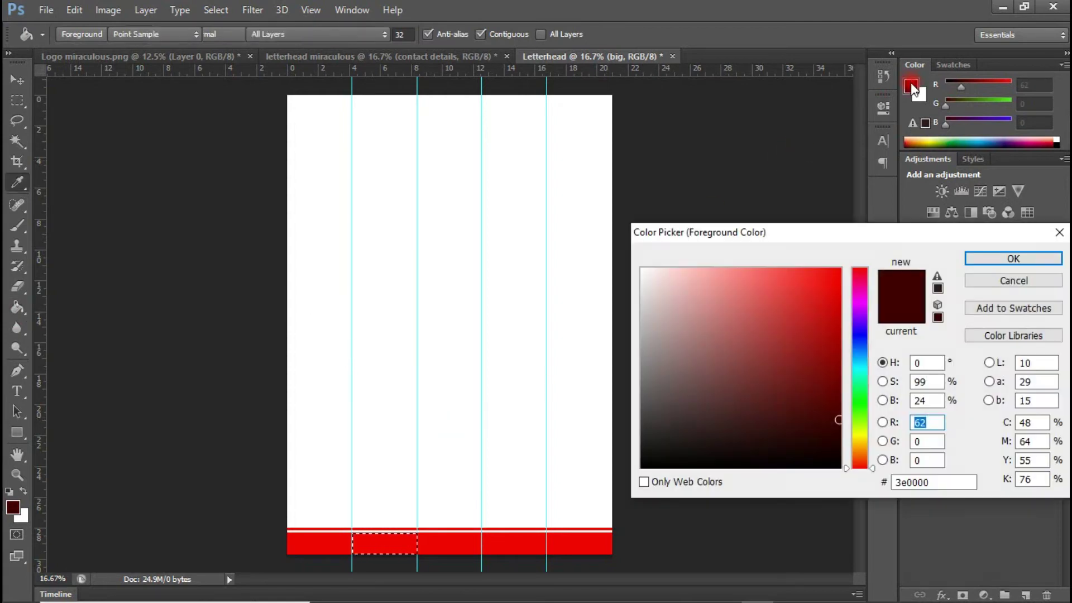
left_click(839, 271)
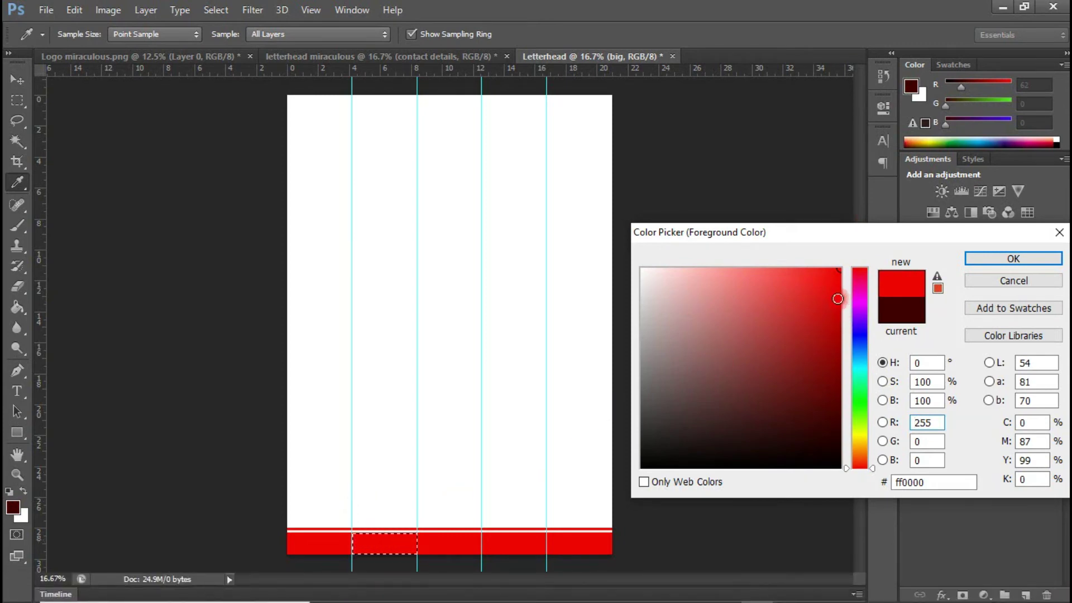
left_click(837, 308)
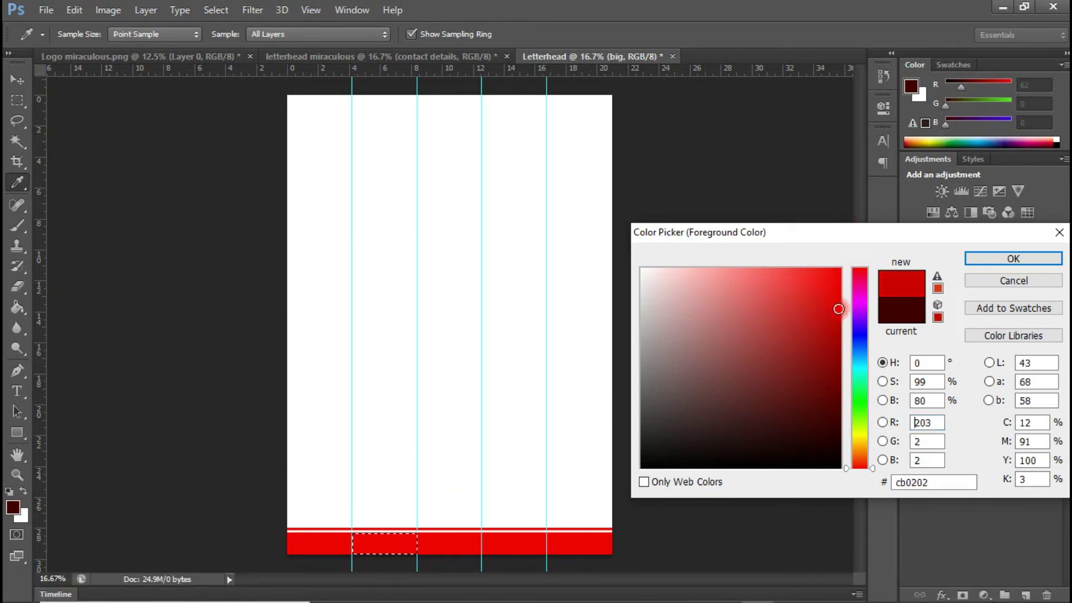
left_click(997, 259)
key("g")
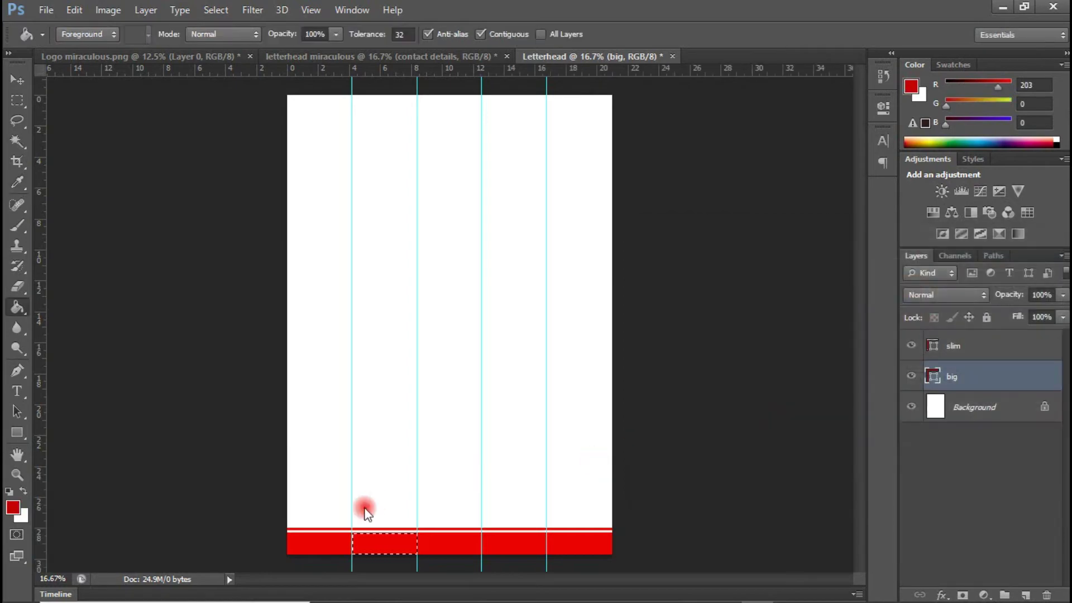
left_click(943, 385)
Step: Rasterize the big layer and fill the selected bar section with cb0202
right_click(977, 376)
left_click(716, 217)
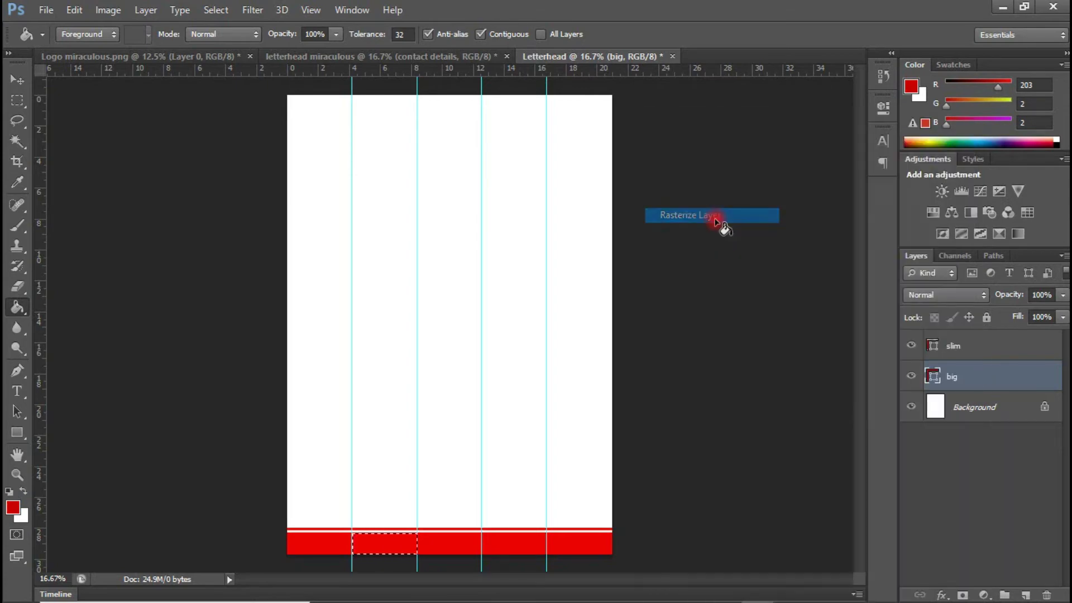
left_click(341, 524)
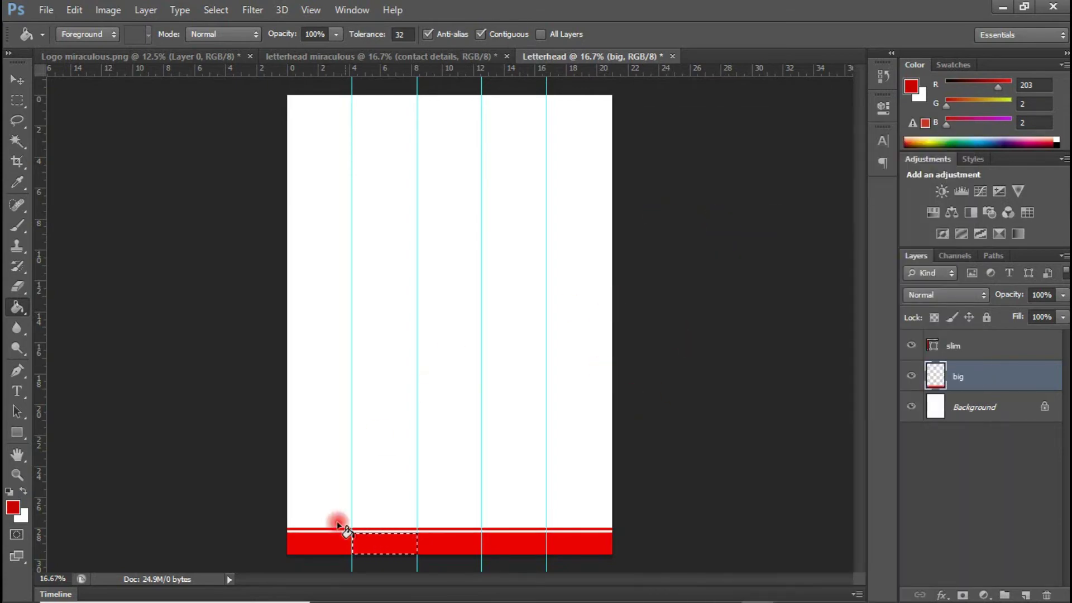
left_click(393, 542)
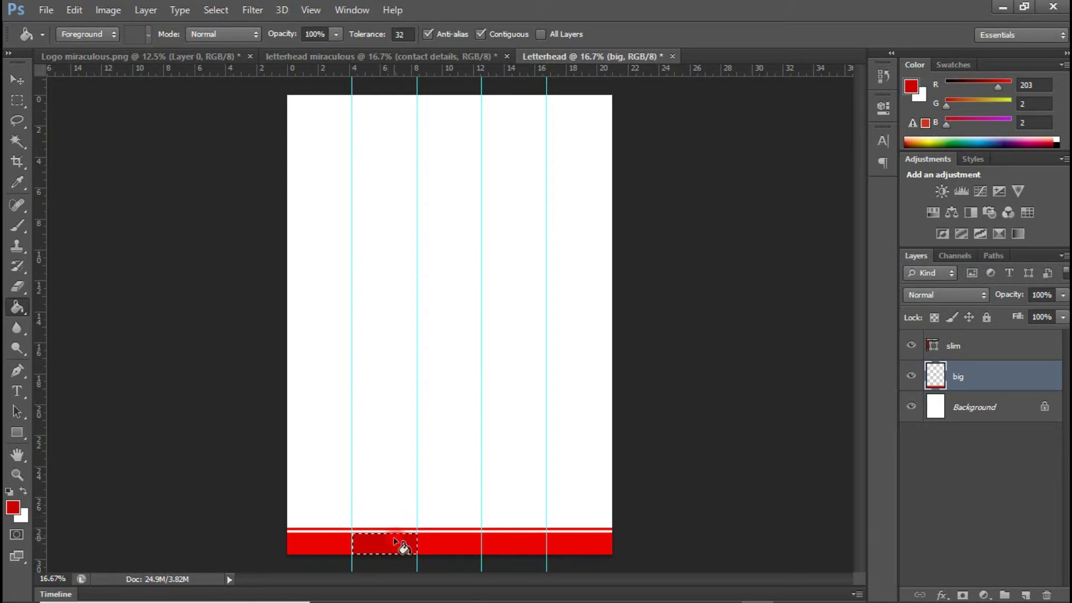
left_click(231, 345)
Step: Fill the third bar section with dark red #9e0101
key("m")
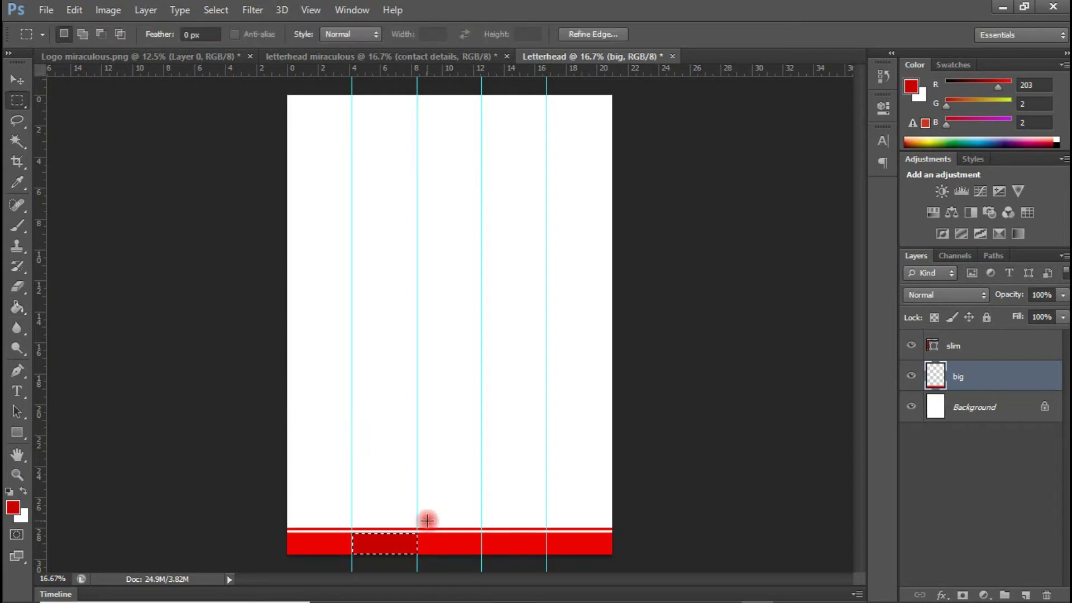
left_click_drag(403, 544, 469, 549)
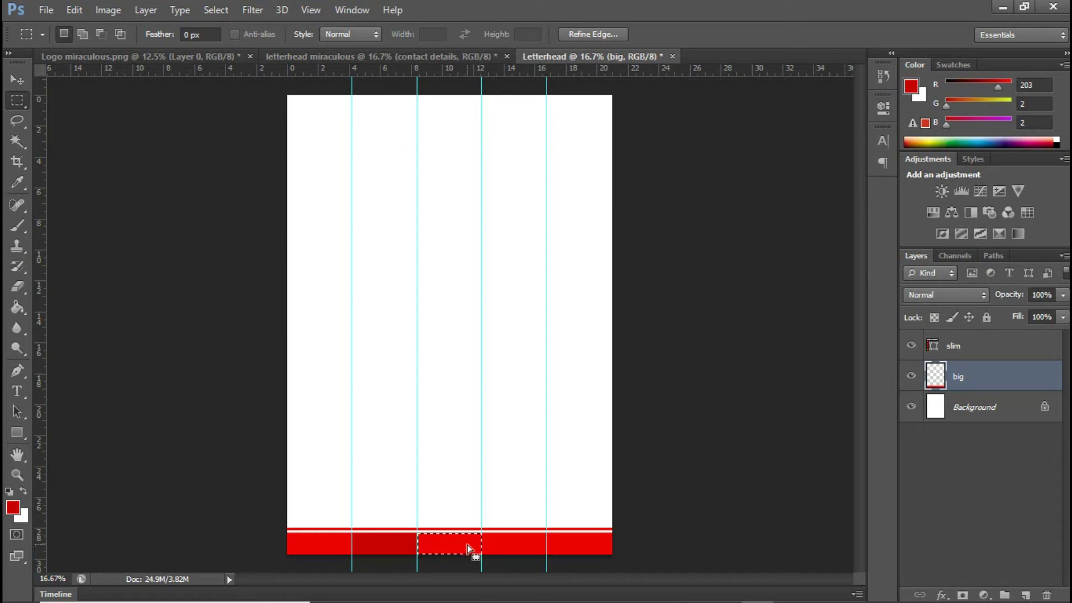
key("g")
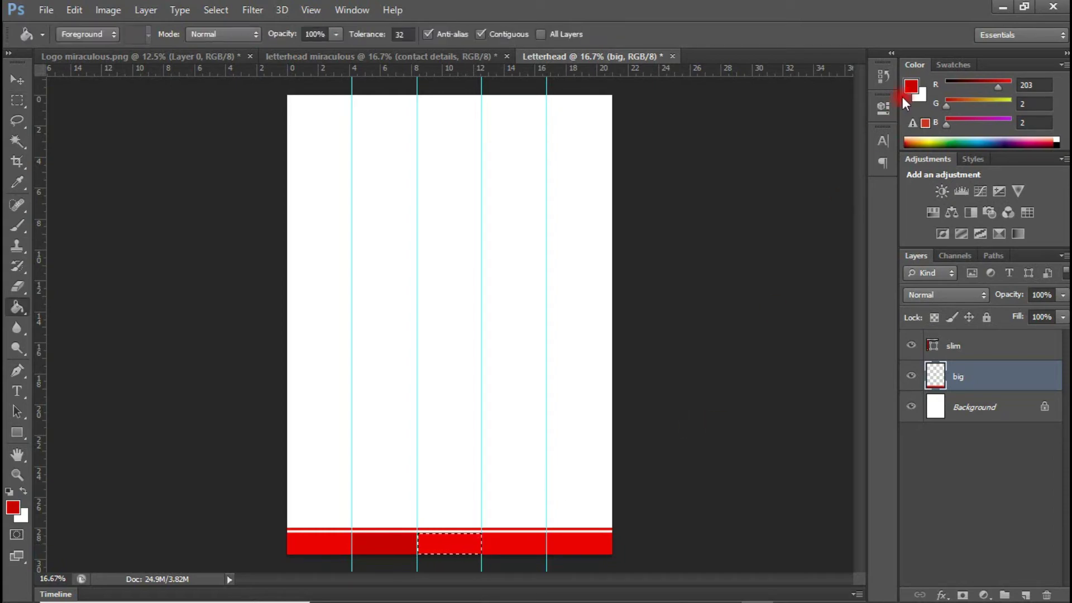
left_click(911, 95)
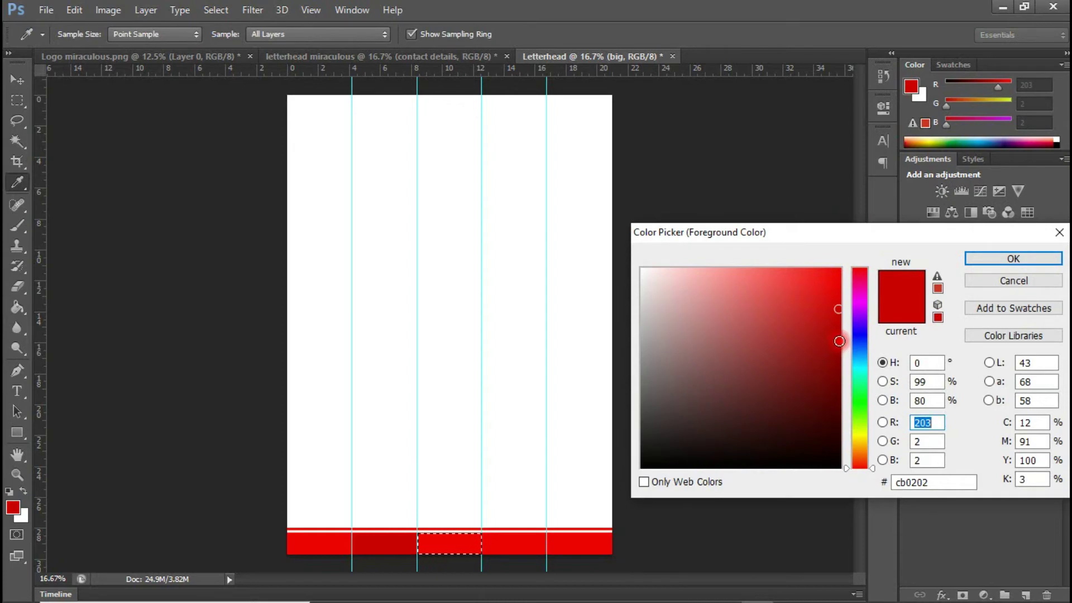
type("158")
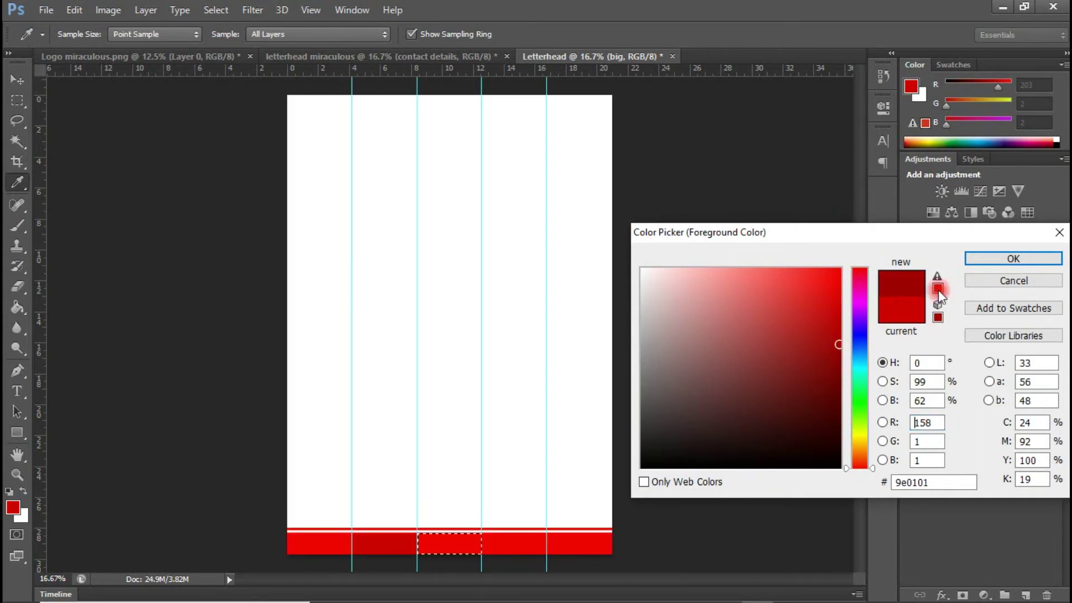
left_click(1013, 259)
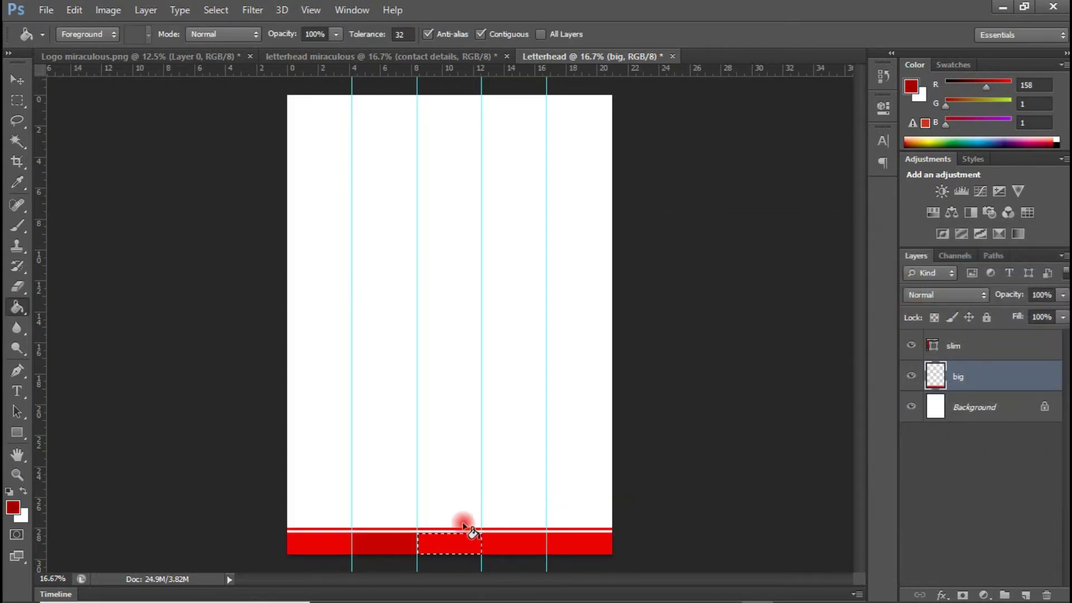
left_click(454, 545)
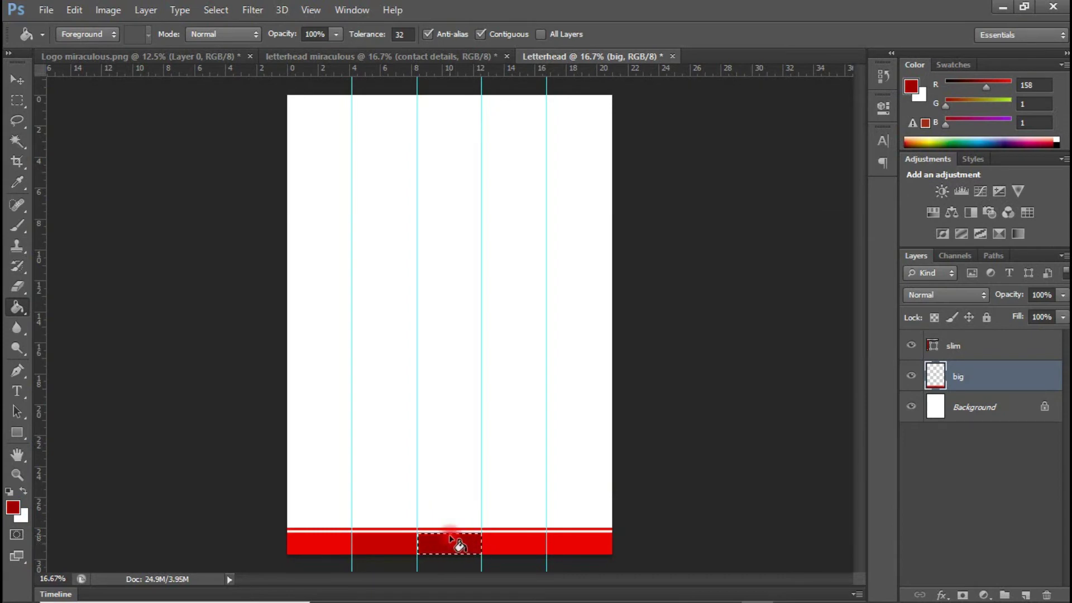
Step: Fill the fourth bar section with darker red #660000
key("m")
left_click_drag(453, 543, 513, 543)
left_click(759, 294)
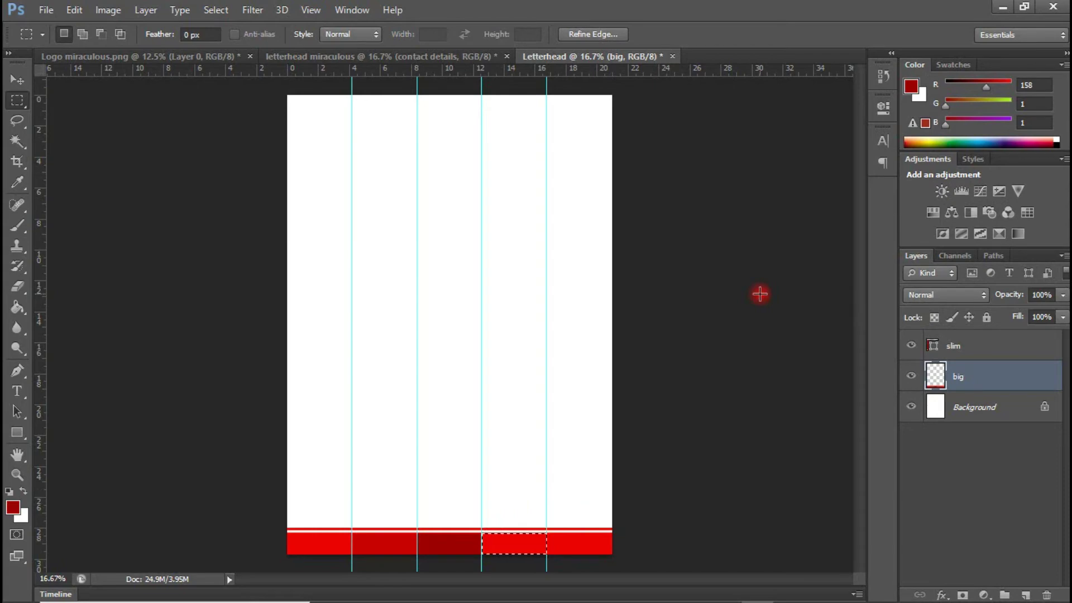
key("g")
left_click(911, 85)
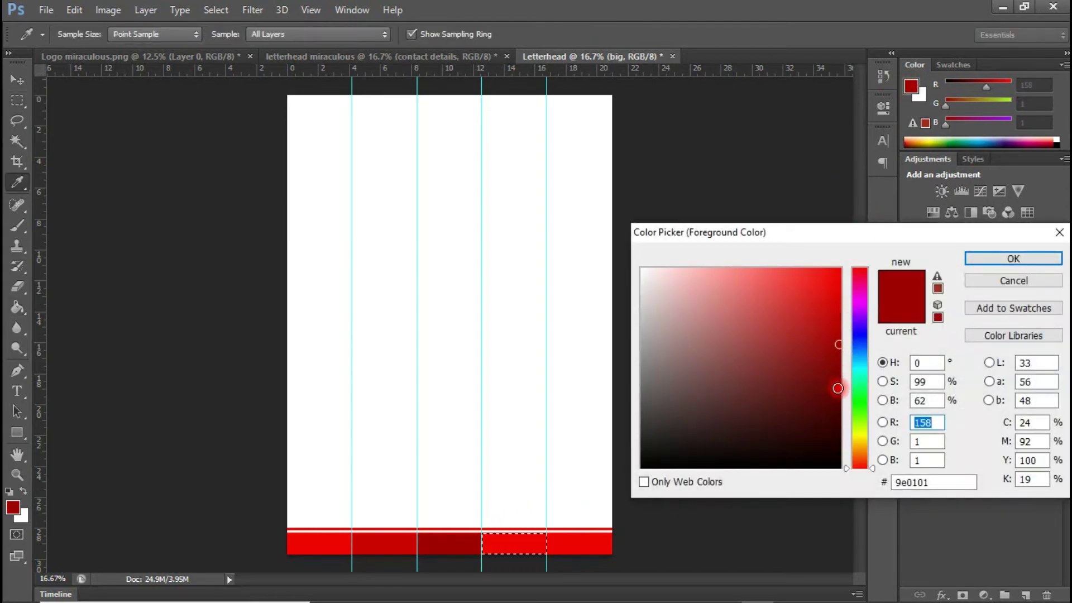
type("102")
left_click(976, 261)
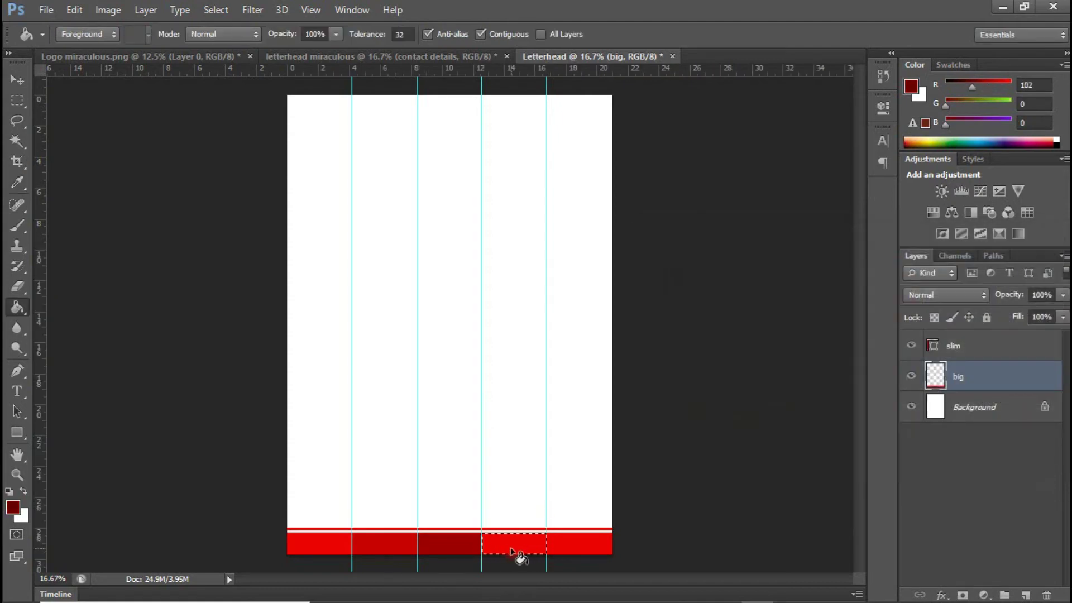
left_click(525, 550)
Step: Fill the last bar section with near-black red #350101, then deselect
key("m")
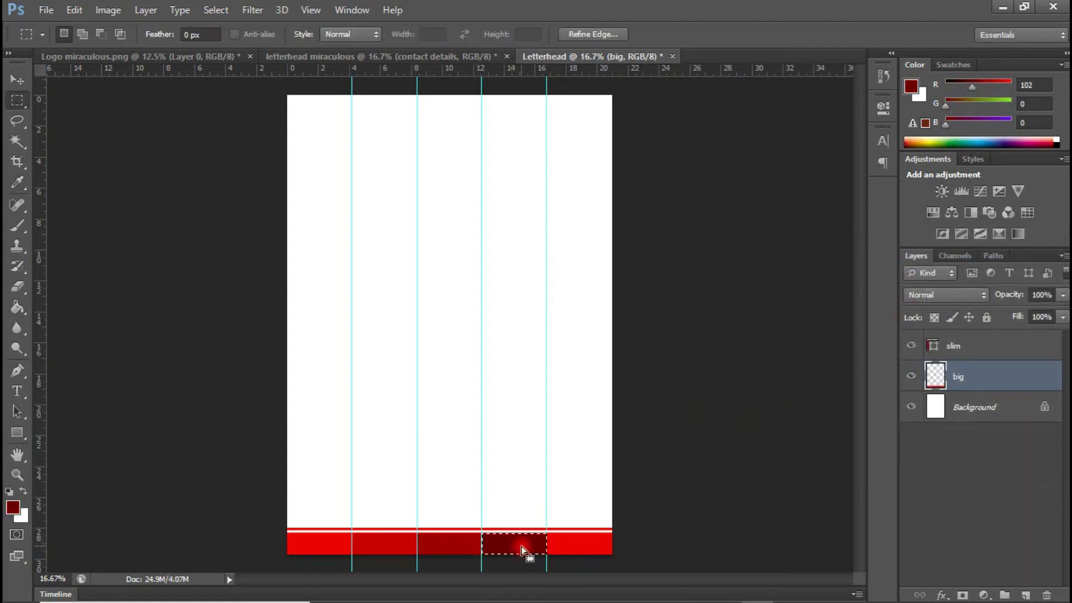
left_click_drag(526, 544, 592, 544)
key("g")
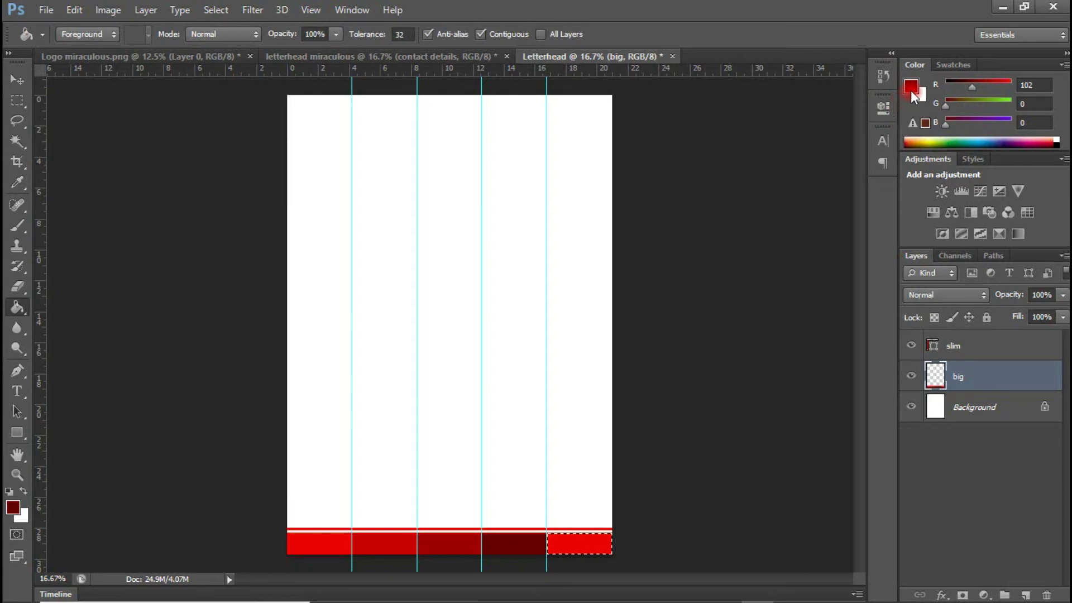
left_click(910, 90)
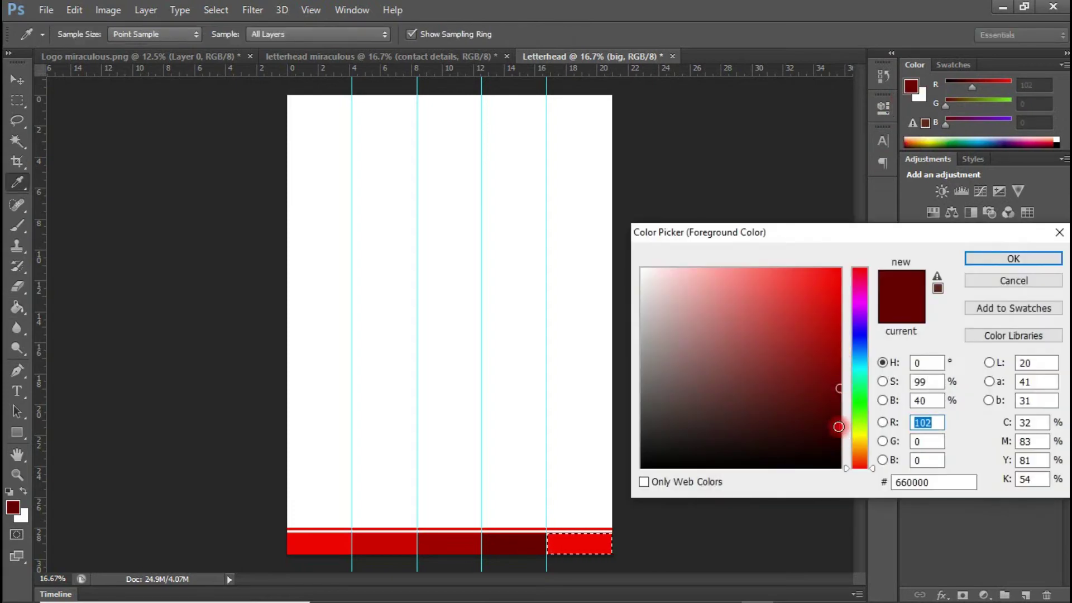
left_click(838, 426)
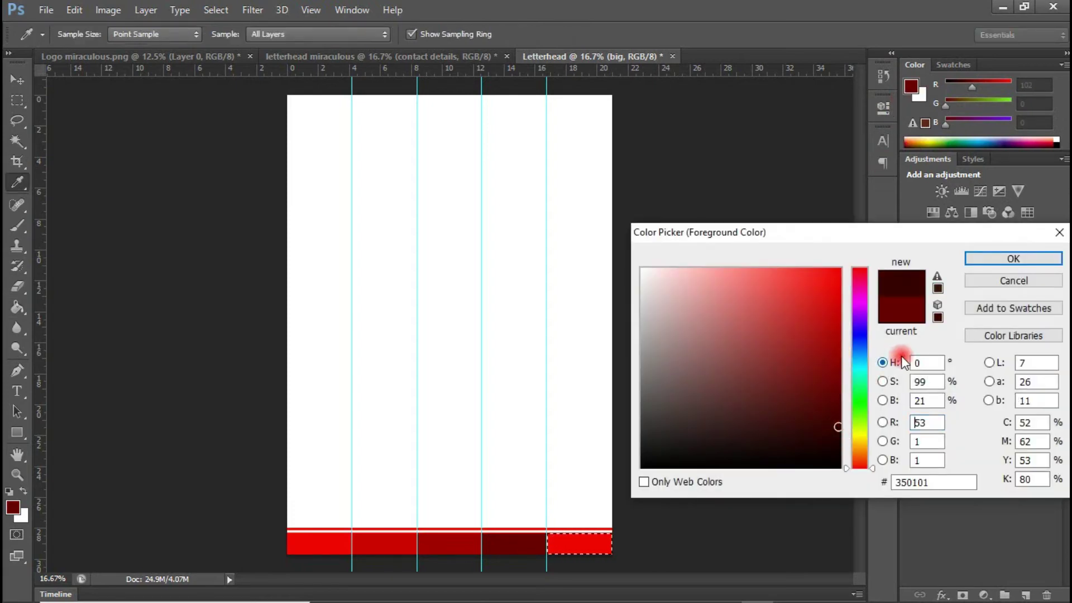
left_click(988, 257)
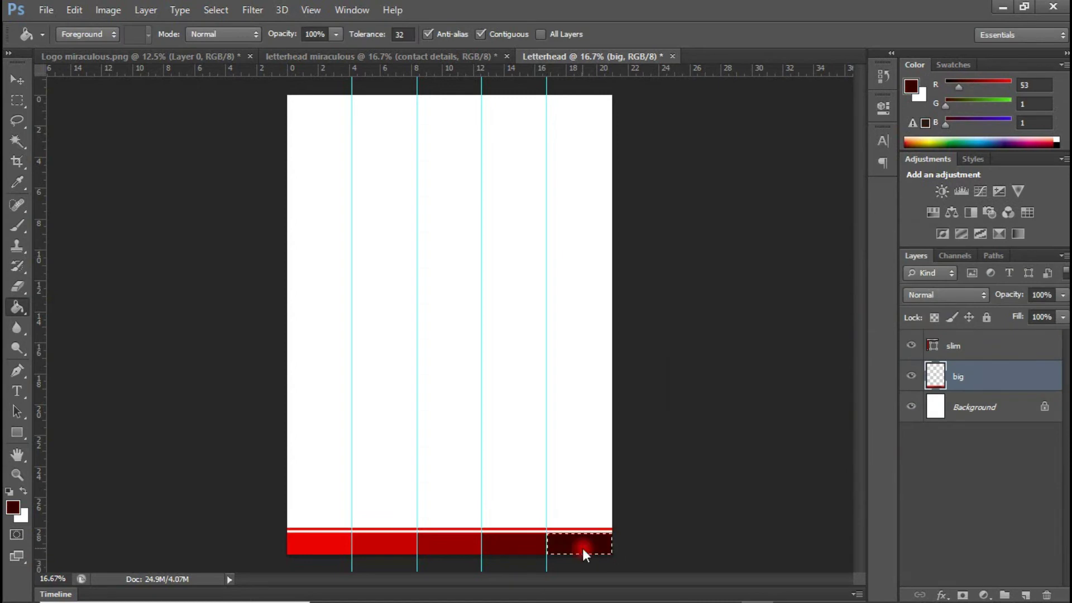
left_click(581, 548)
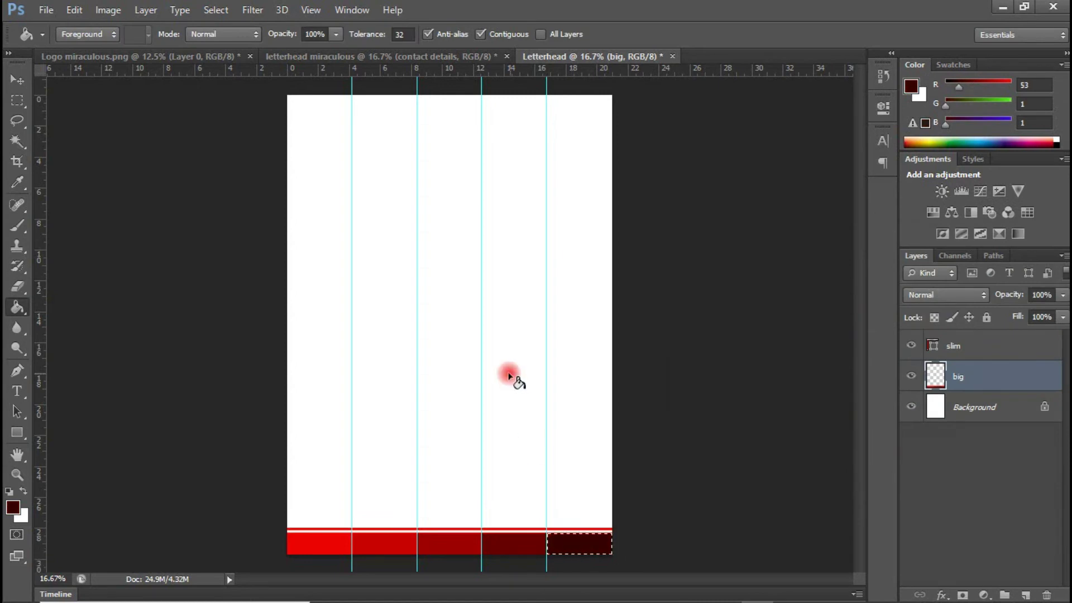
left_click(17, 80)
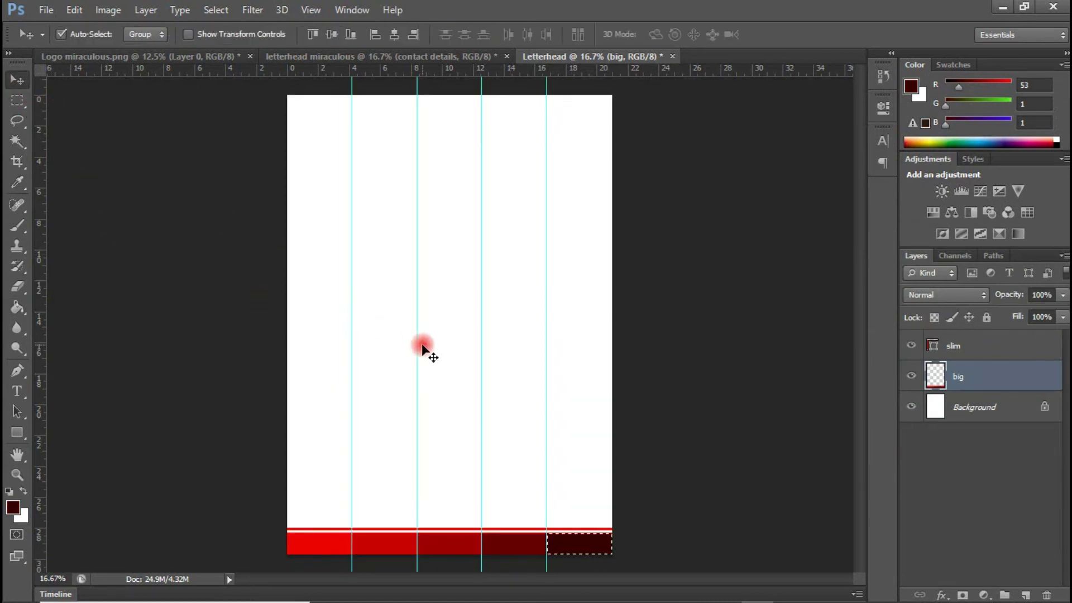
key("ctrl+d")
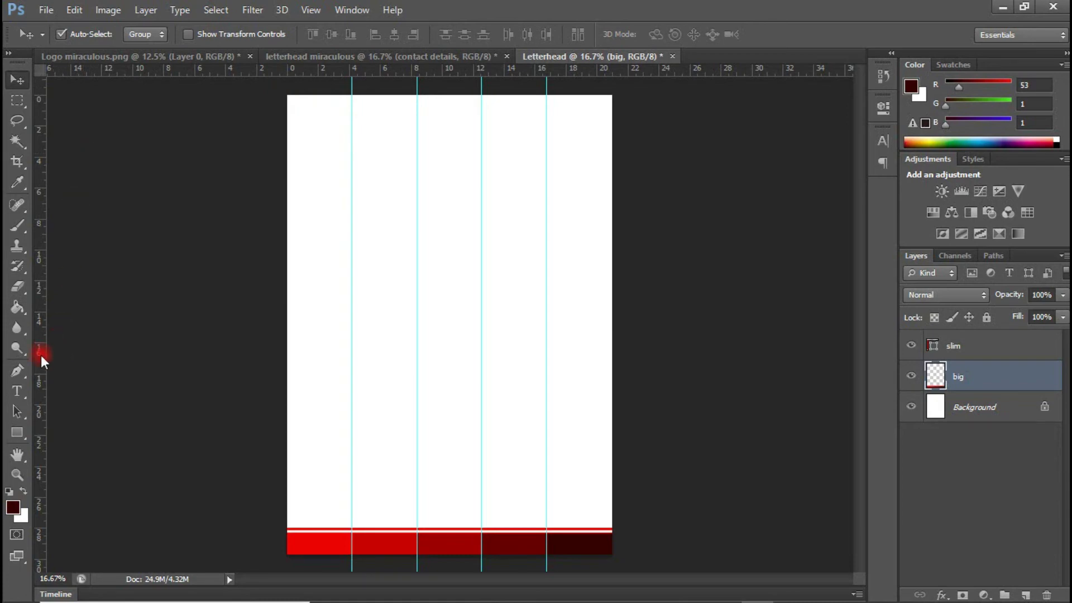
Step: Draw a bright red rectangle band across the top of the page and nudge it into place
left_click(17, 432)
left_click_drag(209, 88, 680, 120)
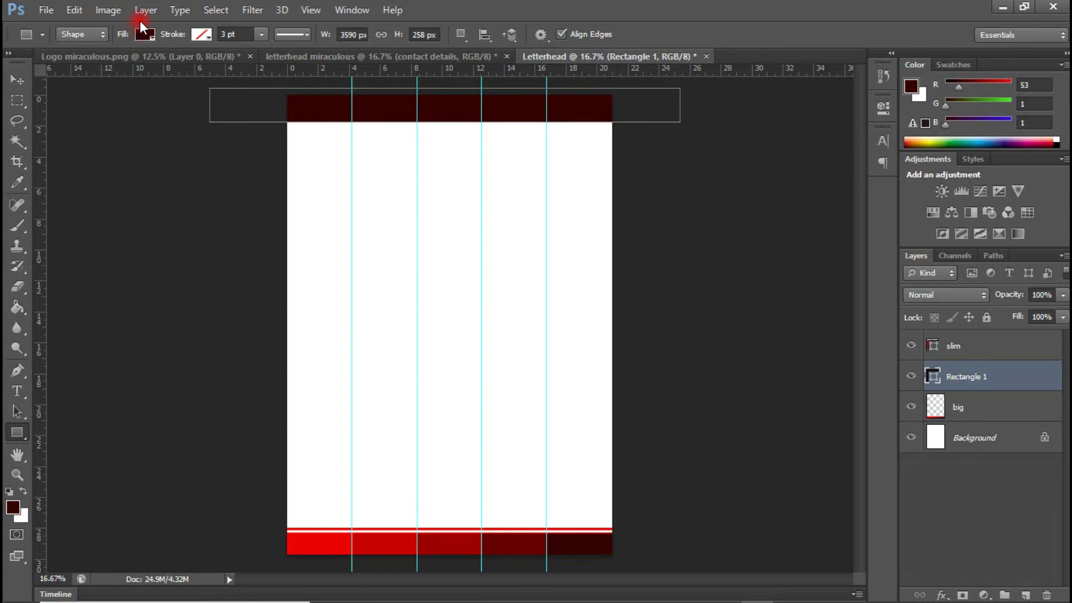
left_click(137, 35)
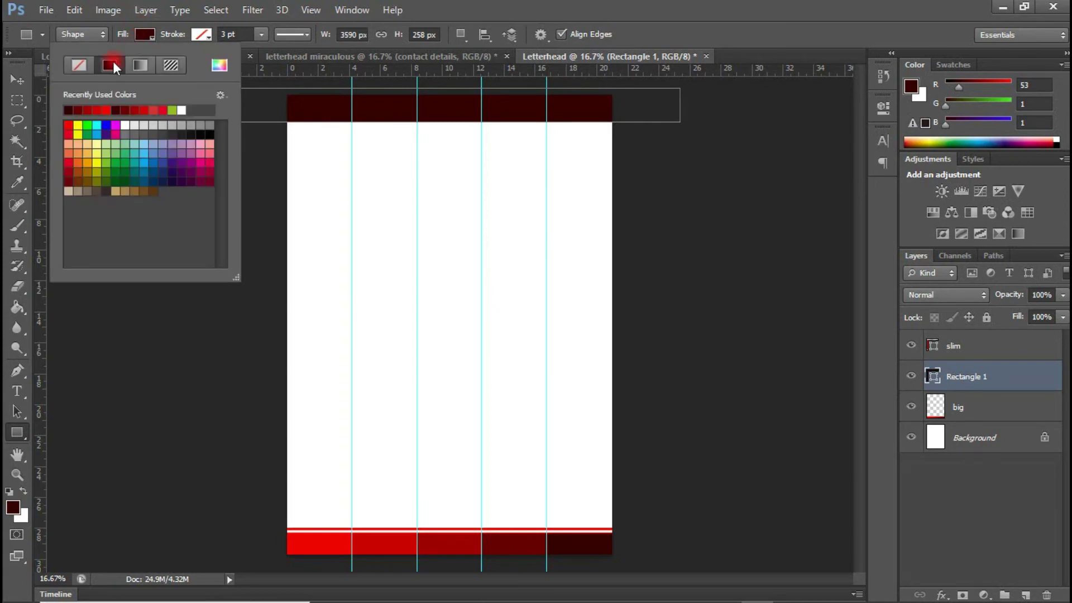
left_click(68, 125)
left_click(17, 78)
left_click(17, 78)
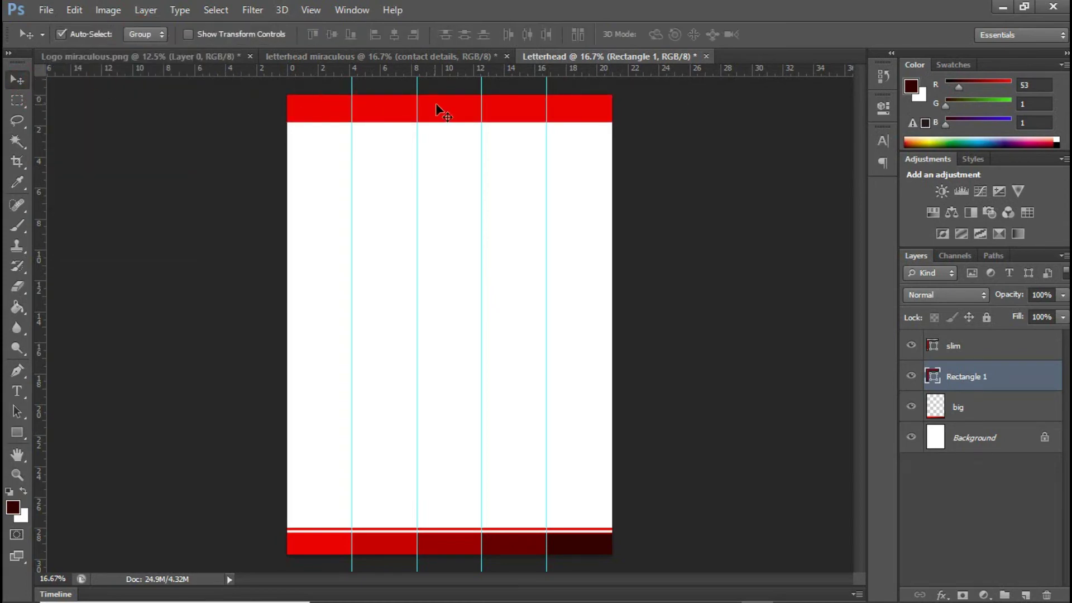
left_click_drag(600, 101, 601, 109)
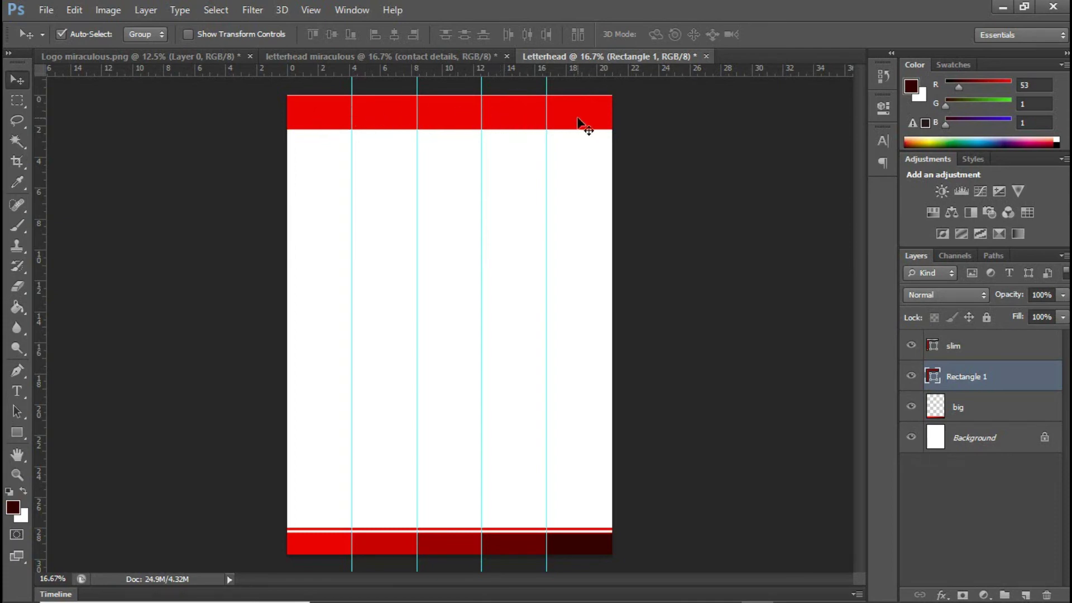
key("shift+Up")
key("shift+Up")
key("shift+Up")
key("shift+Up")
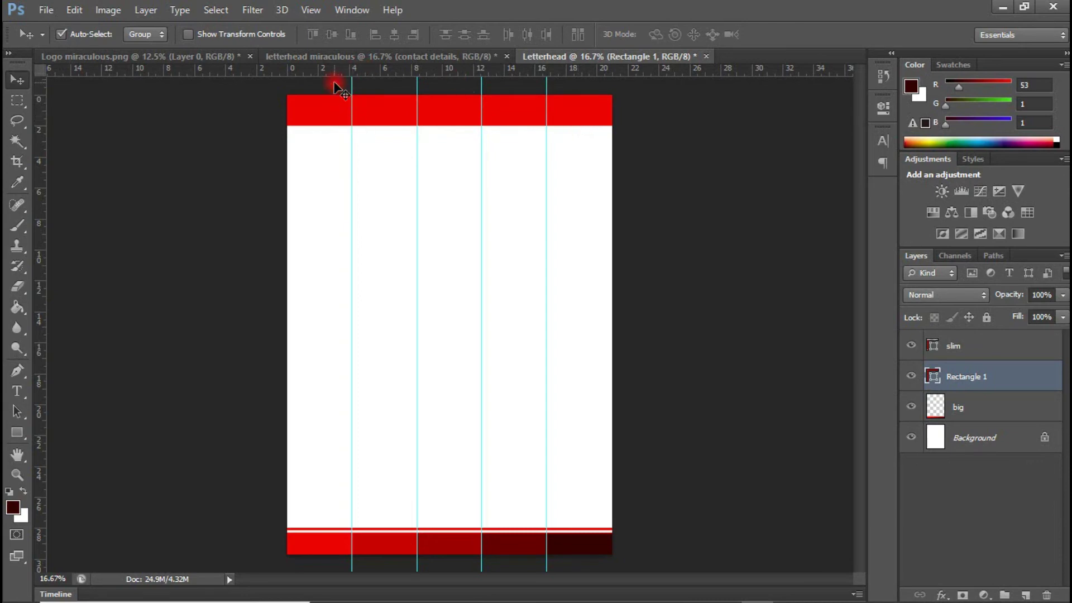
Step: Repaint the top band in graded red shades and bring up the logo document
left_click(349, 144)
left_click(505, 199)
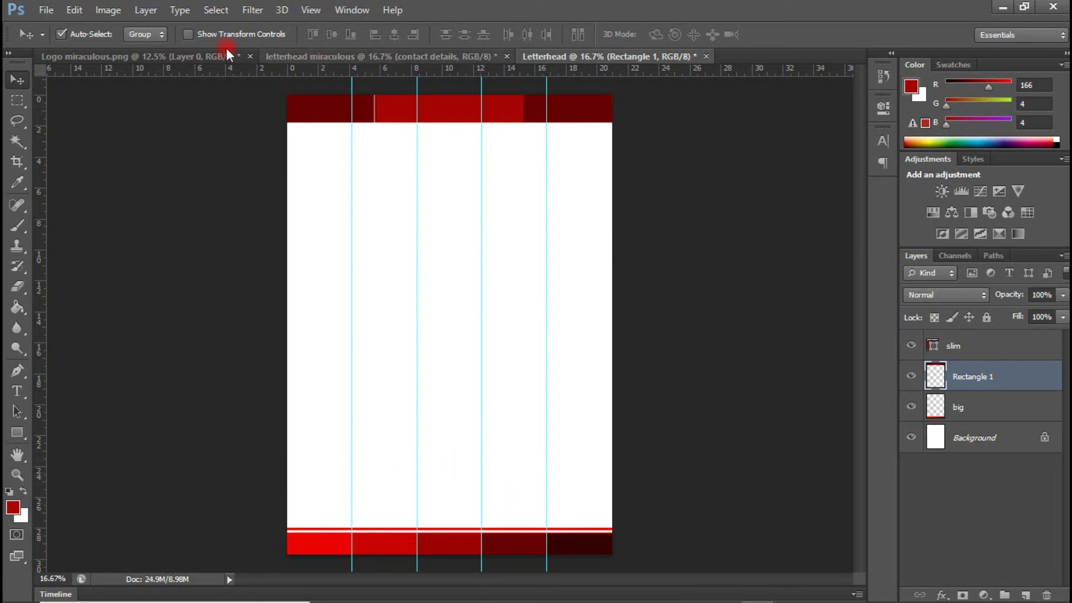
left_click(171, 54)
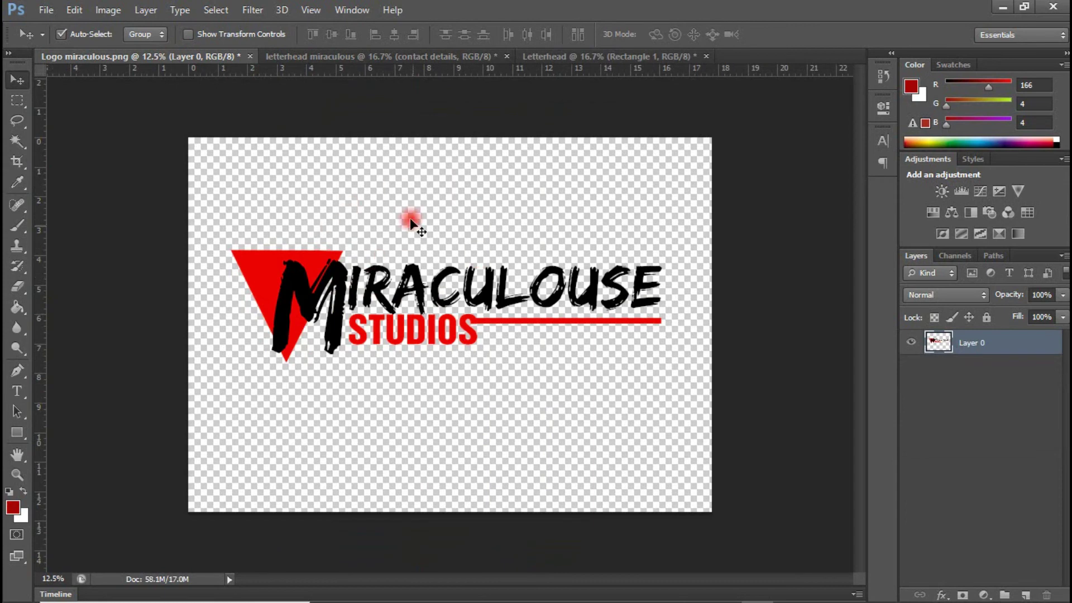
Step: Drag the MIRACULOUSE STUDIOS logo into the letterhead, shrink it to header size, and place it top-left
left_click_drag(301, 256, 406, 303)
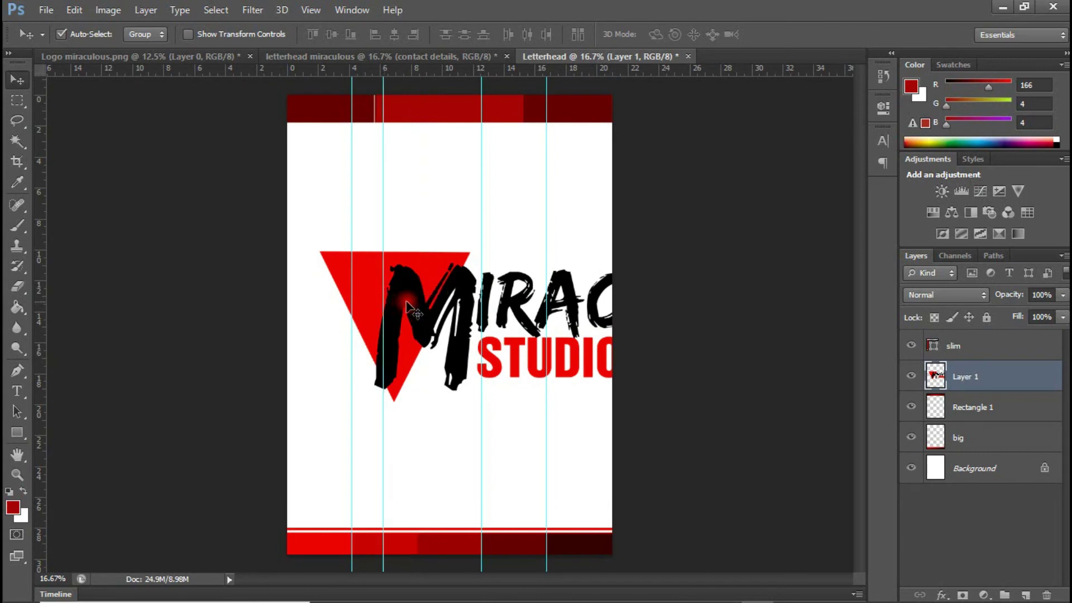
key("ctrl+z")
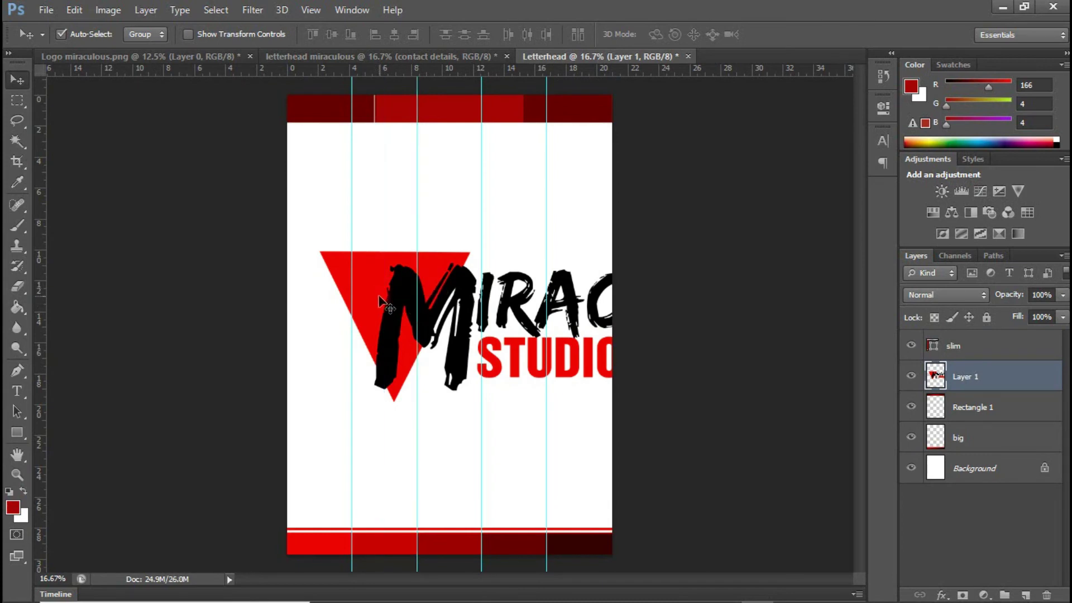
key("ctrl+t")
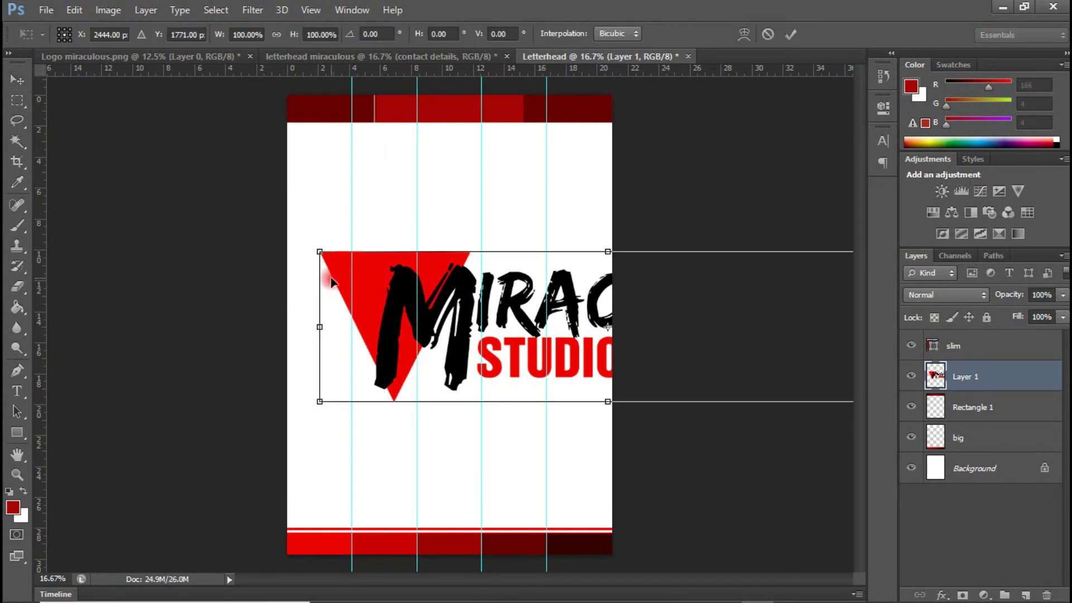
left_click_drag(318, 251, 659, 398)
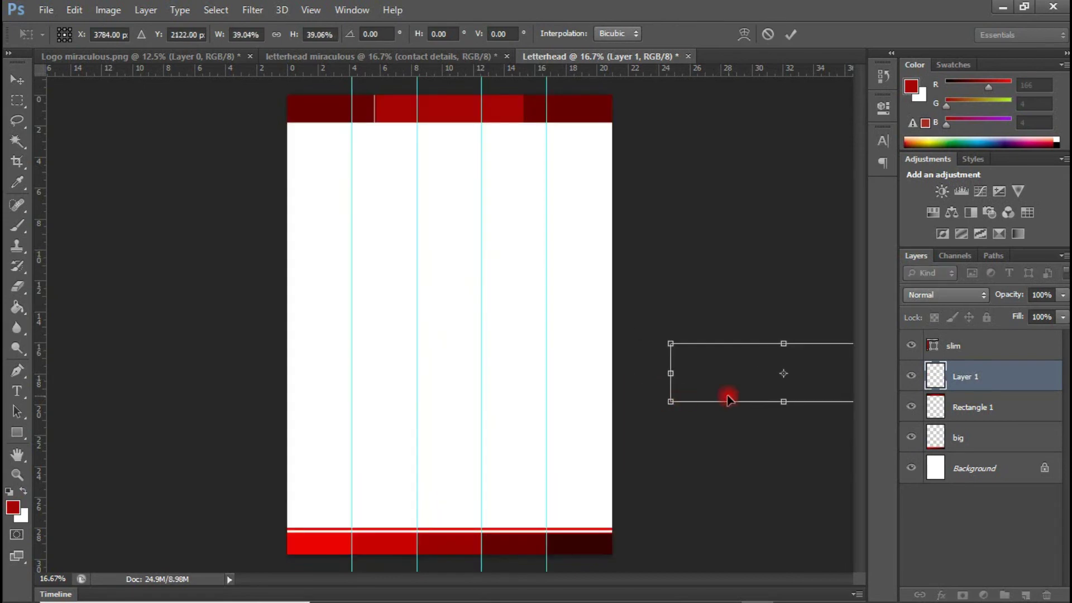
left_click_drag(728, 398, 378, 234)
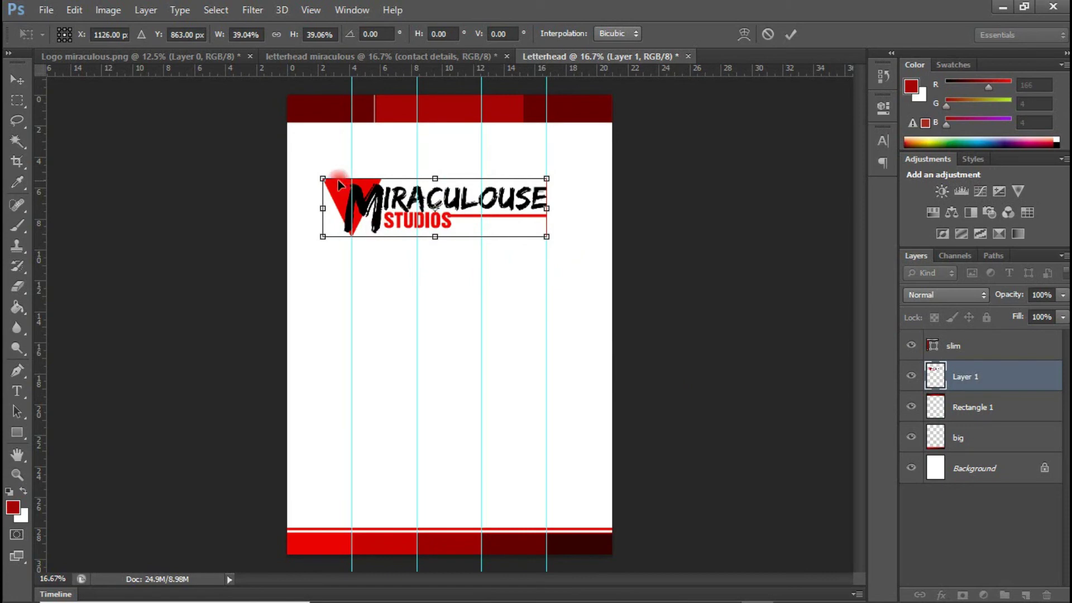
left_click_drag(324, 177, 436, 232)
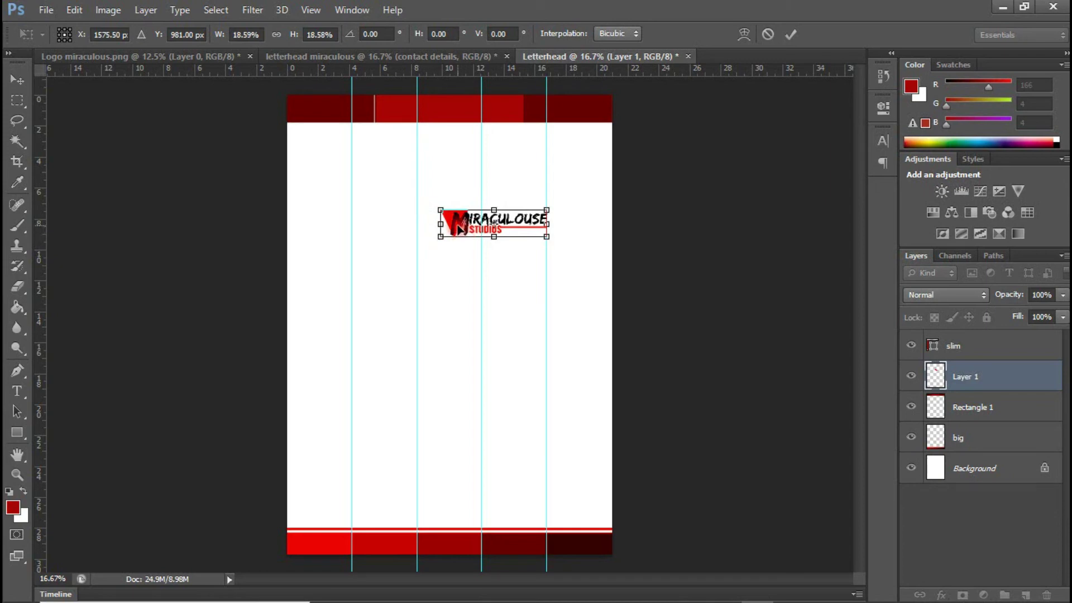
key("Return")
left_click_drag(460, 232, 328, 162)
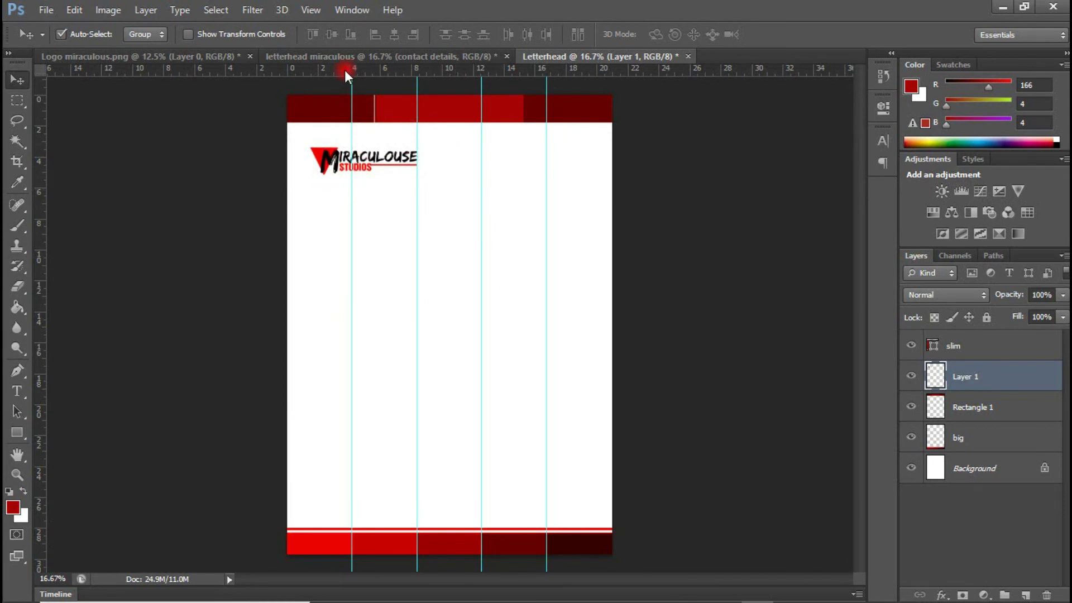
left_click(386, 58)
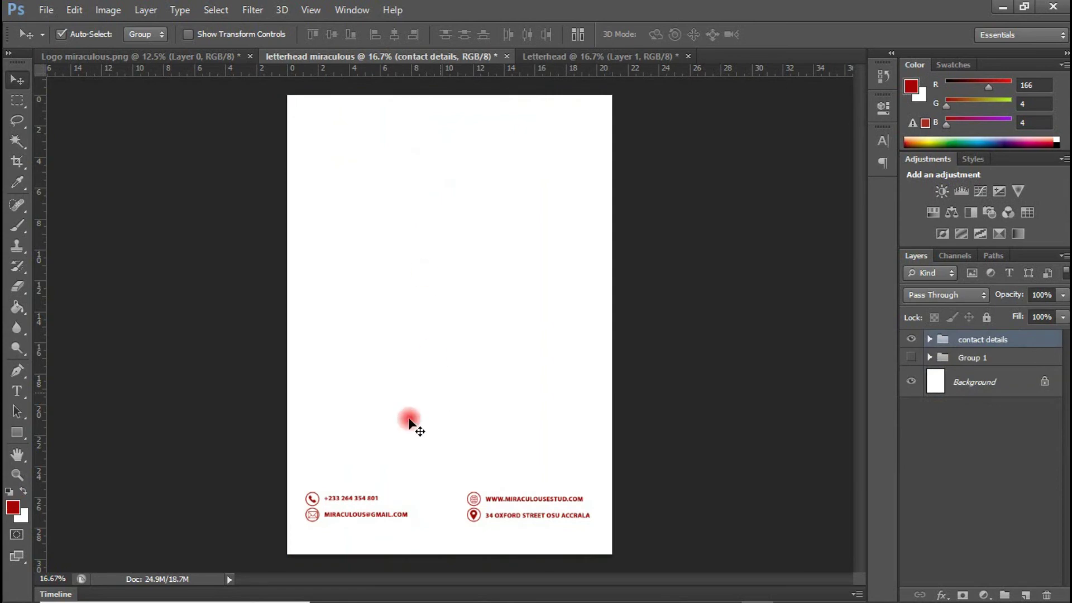
Step: Drop the contact-details group into the letterhead, align it horizontally with the background, and remove the column guides
left_click_drag(313, 505, 455, 283)
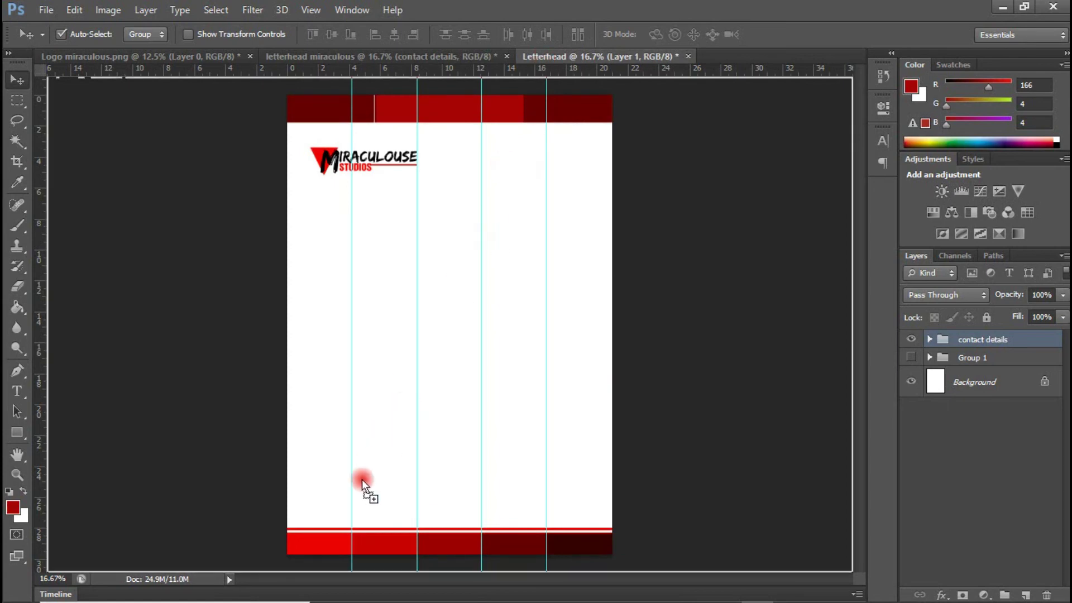
left_click_drag(317, 495, 317, 495)
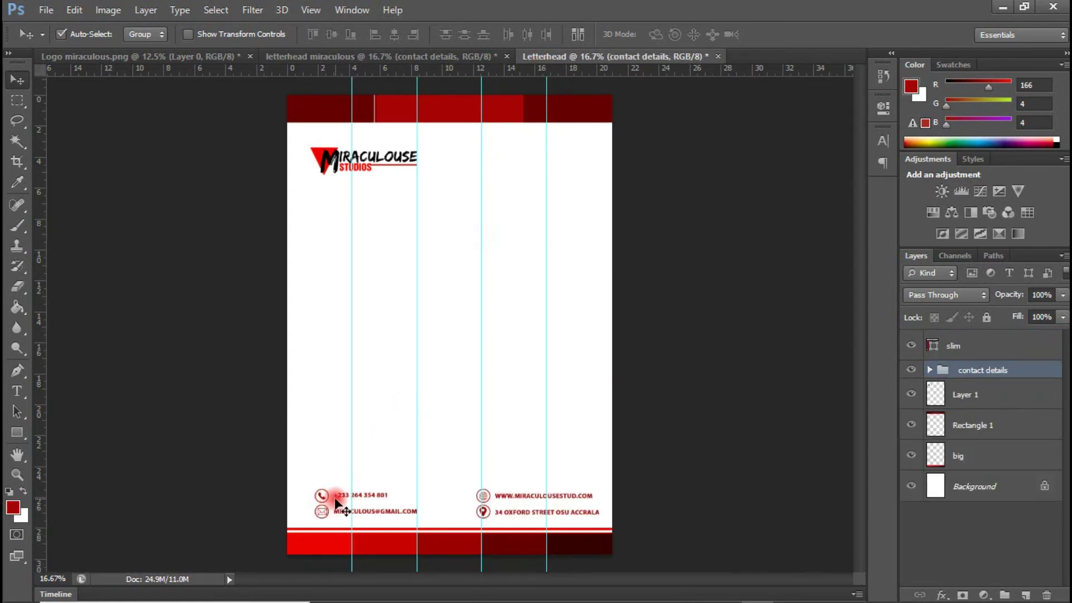
left_click(319, 498)
left_click(957, 483, "ctrl")
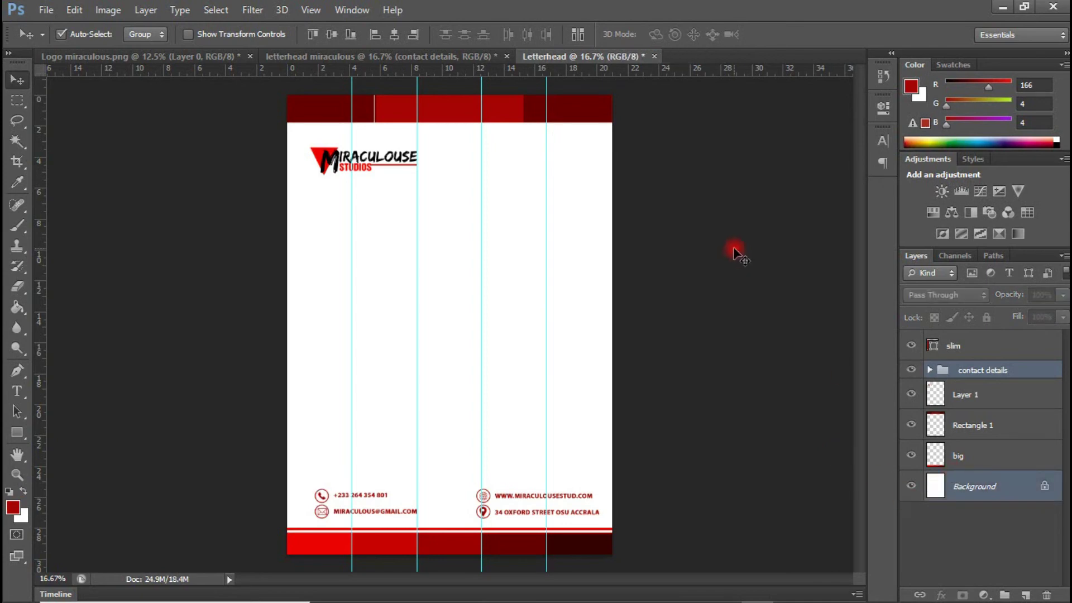
left_click(378, 38)
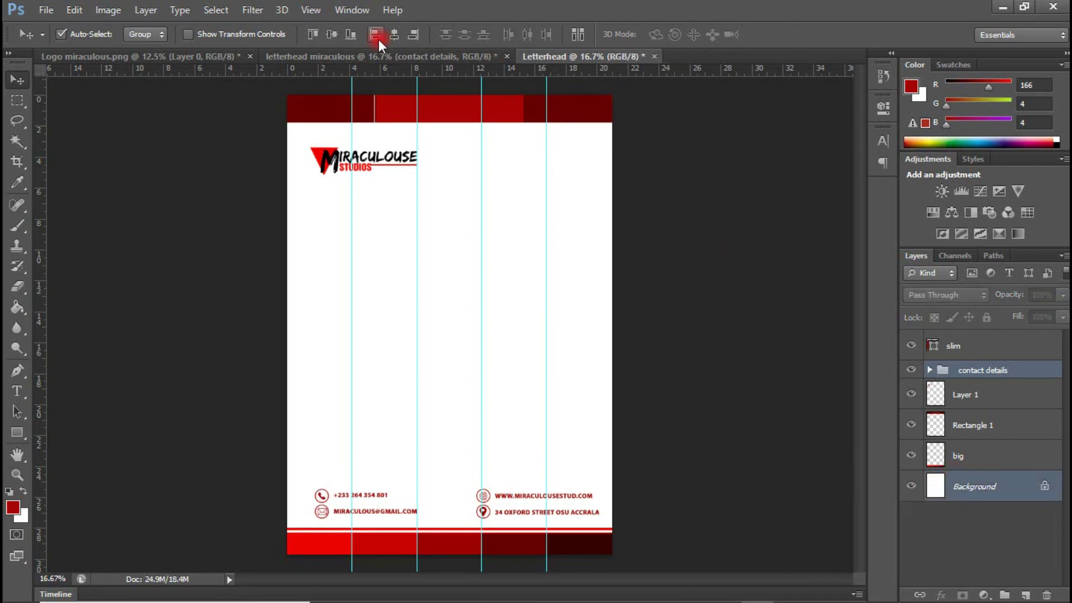
left_click(332, 35)
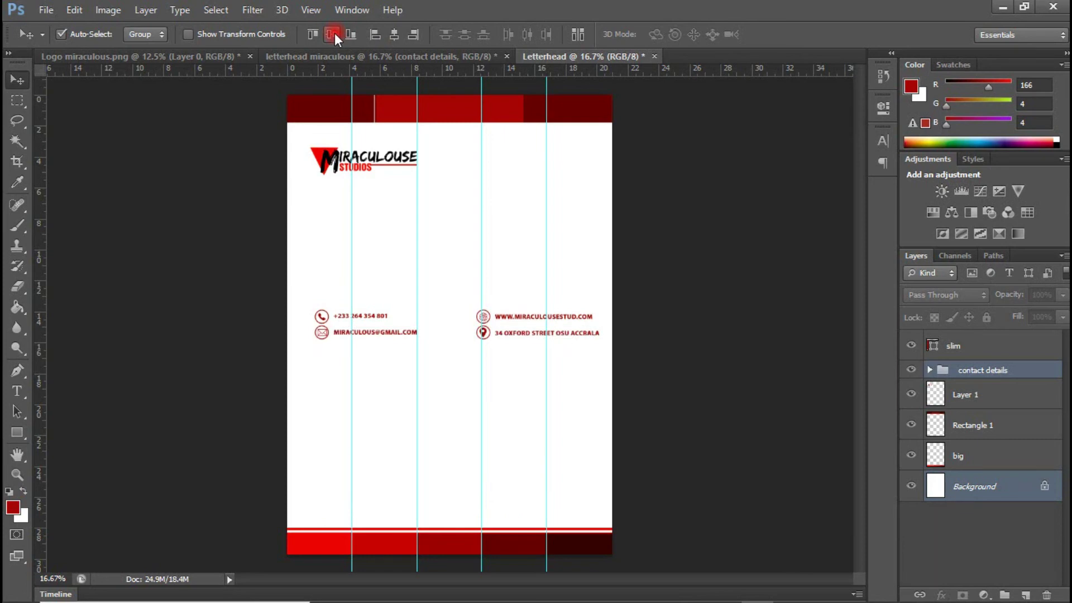
key("ctrl+z")
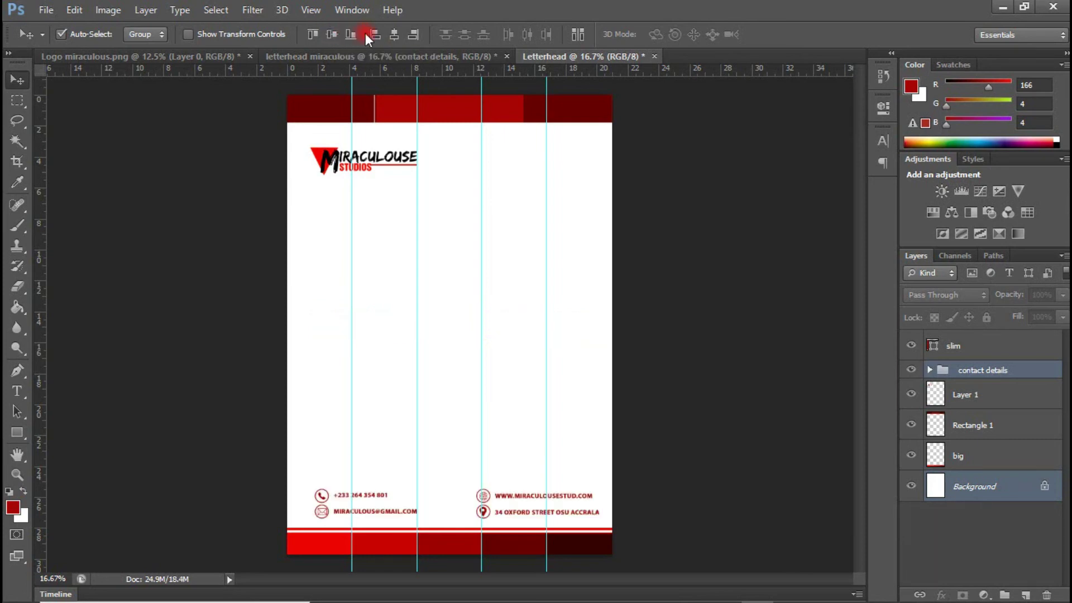
left_click(394, 35)
left_click_drag(39, 257, 48, 256)
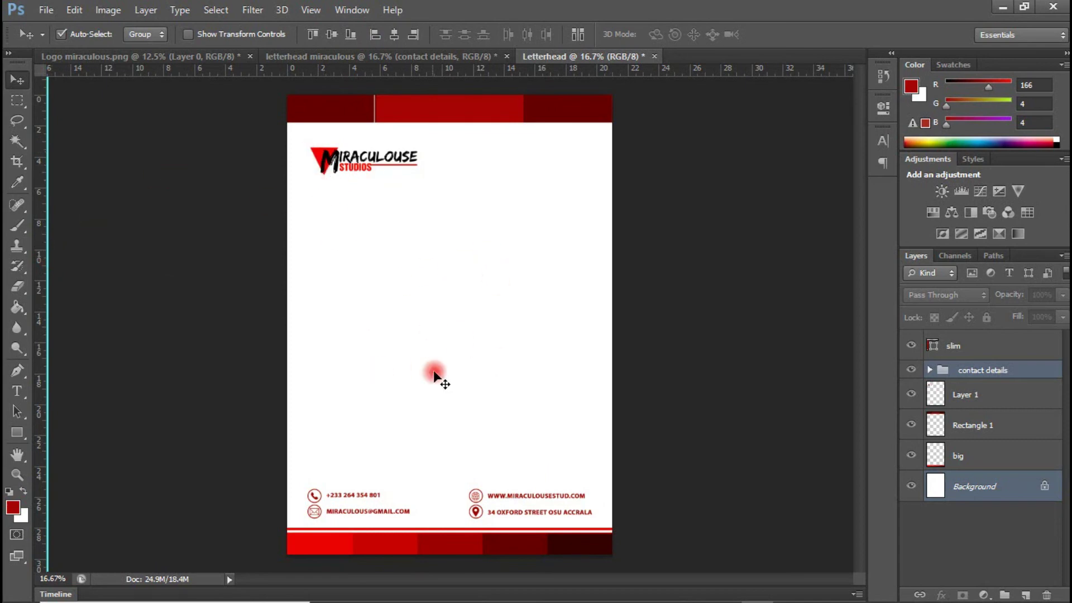
Step: Duplicate the header logo, enlarge it across mid-page, and fade it to about 14% opacity
left_click(330, 162)
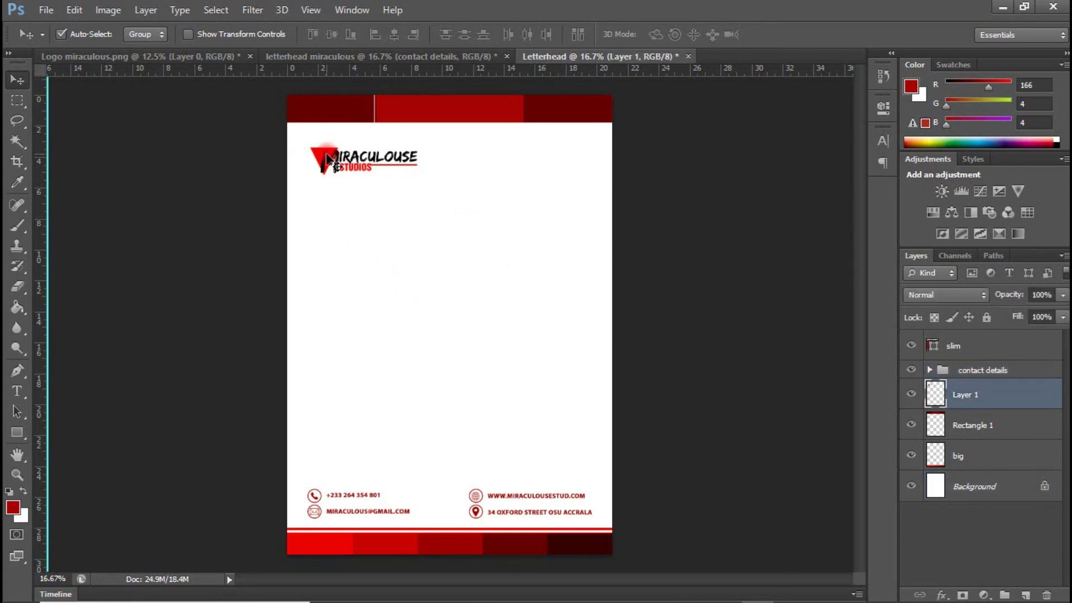
key("ctrl+j")
left_click_drag(342, 161, 416, 328)
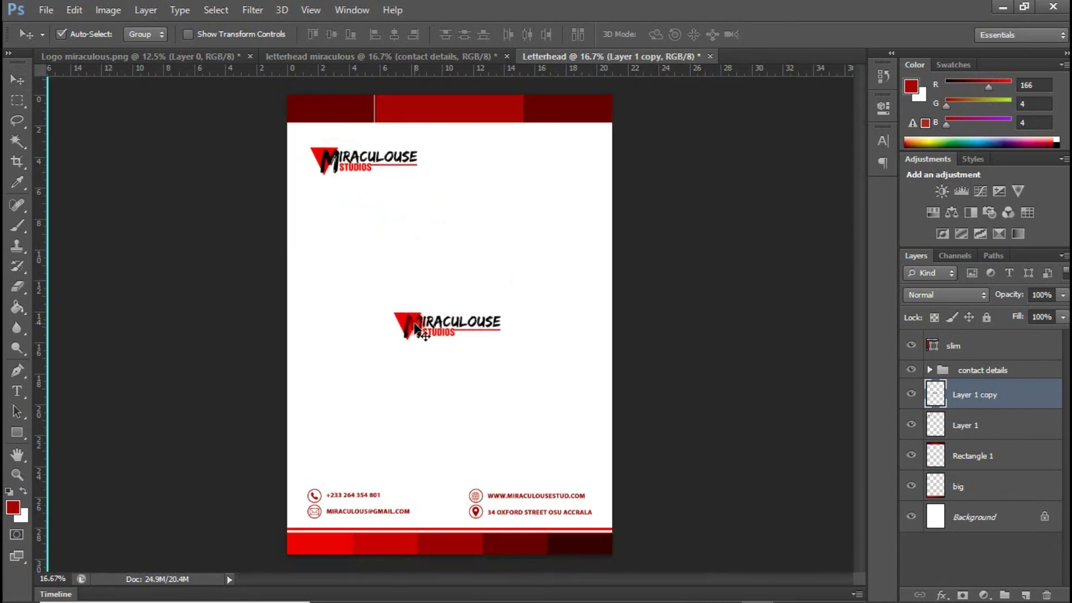
key("ctrl+t")
left_click_drag(392, 309, 97, 148)
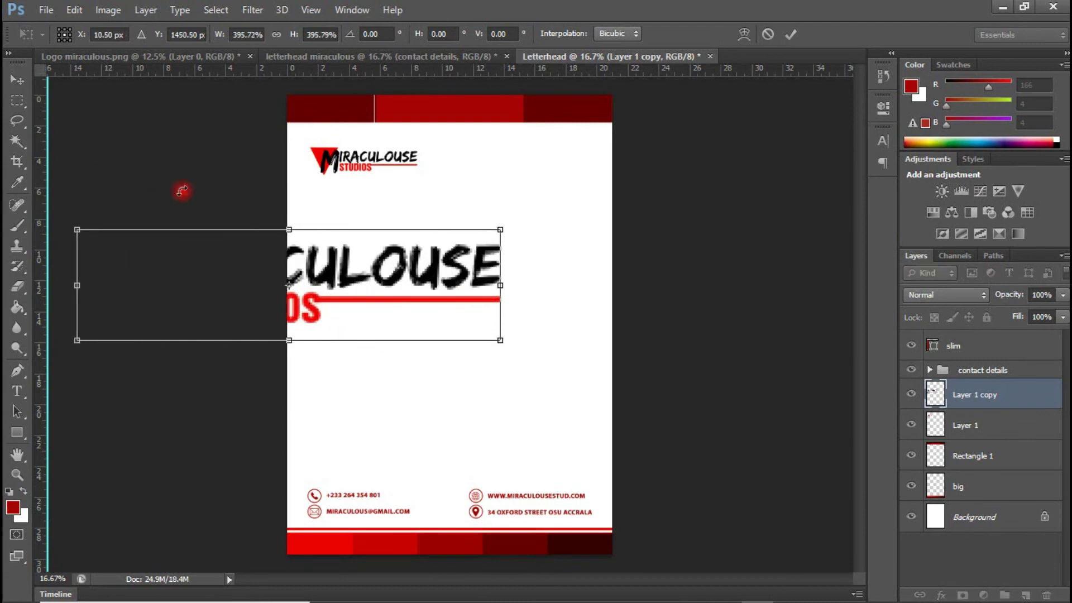
left_click_drag(327, 289, 575, 319)
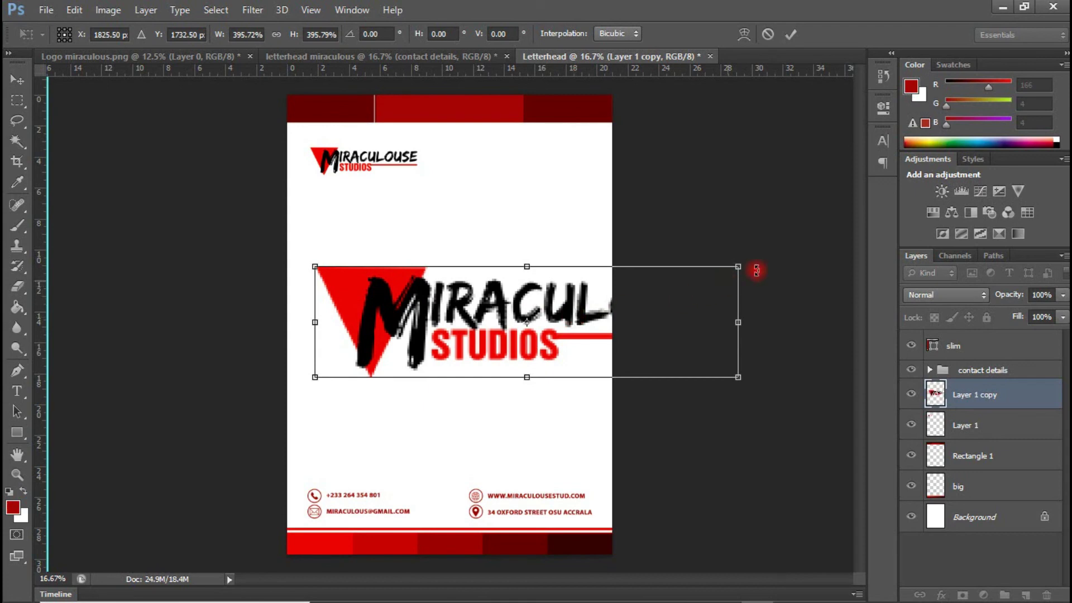
key("Return")
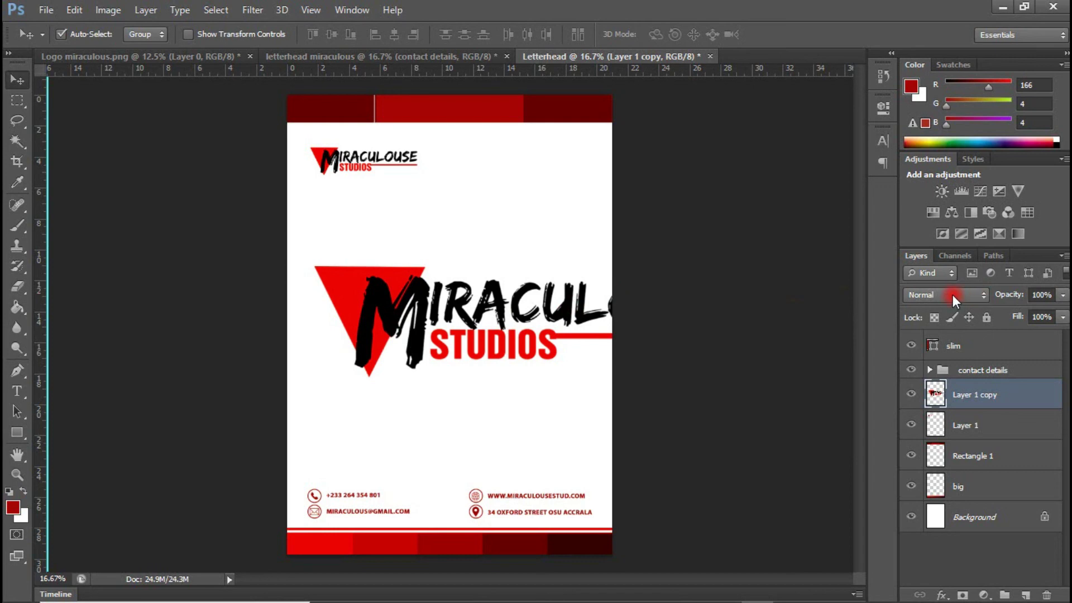
left_click_drag(1061, 298, 992, 310)
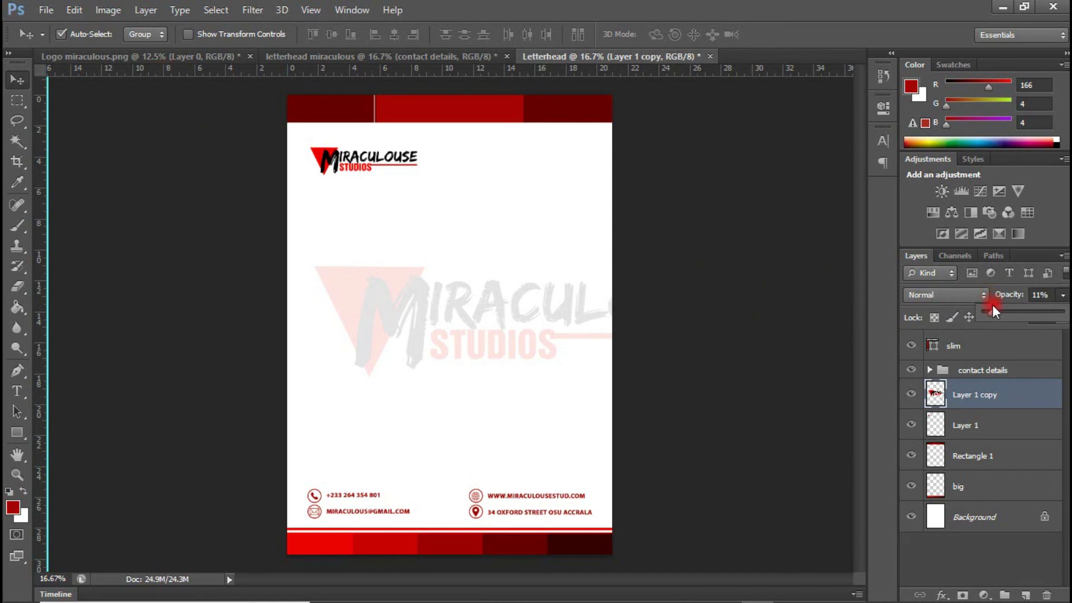
left_click(697, 248)
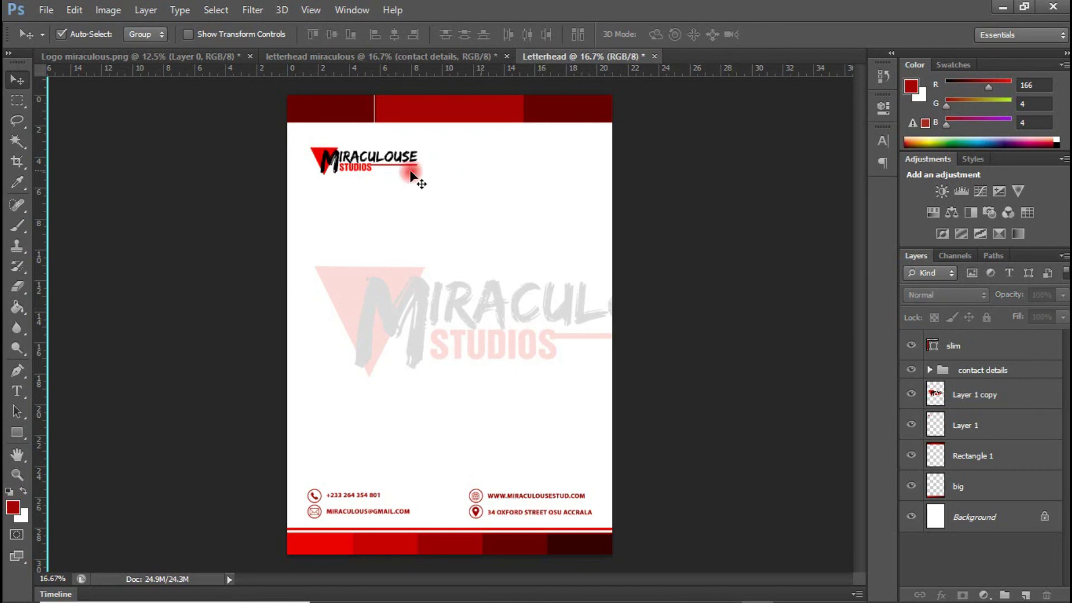